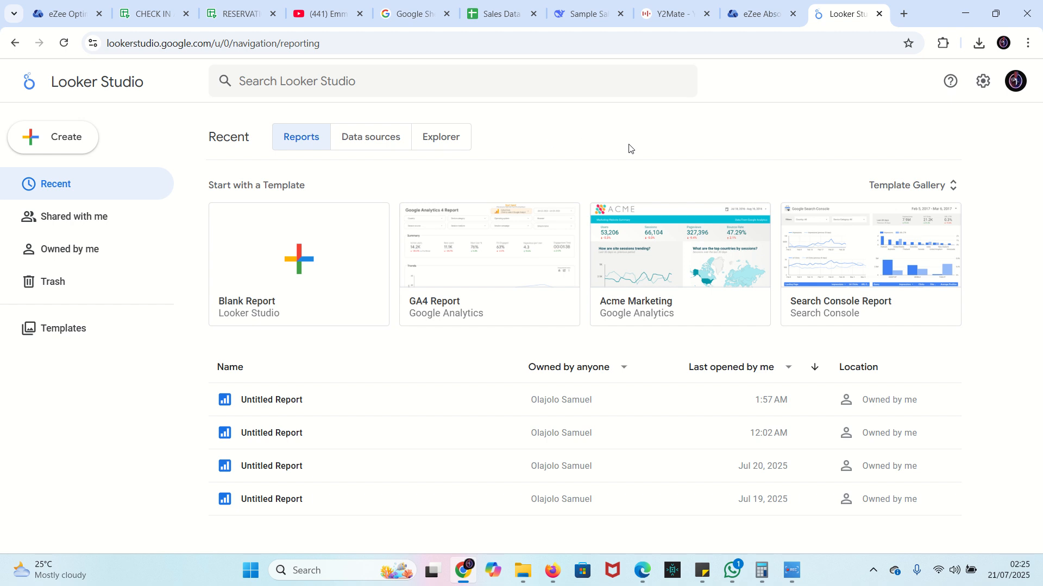
# Look over the Sales Data spreadsheet, return to Looker Studio and create a new report
pyautogui.click(509, 15)
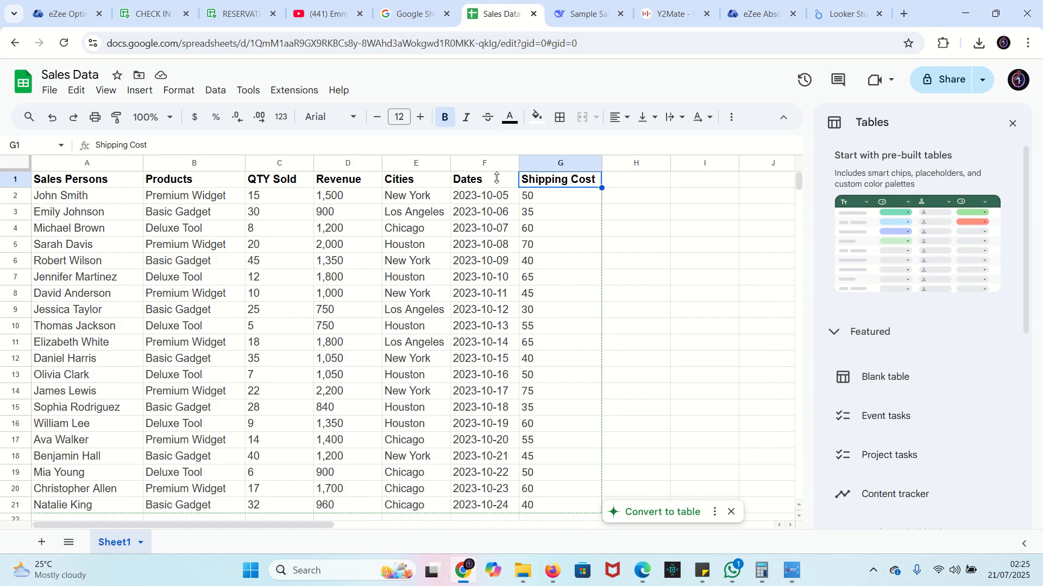
pyautogui.click(859, 13)
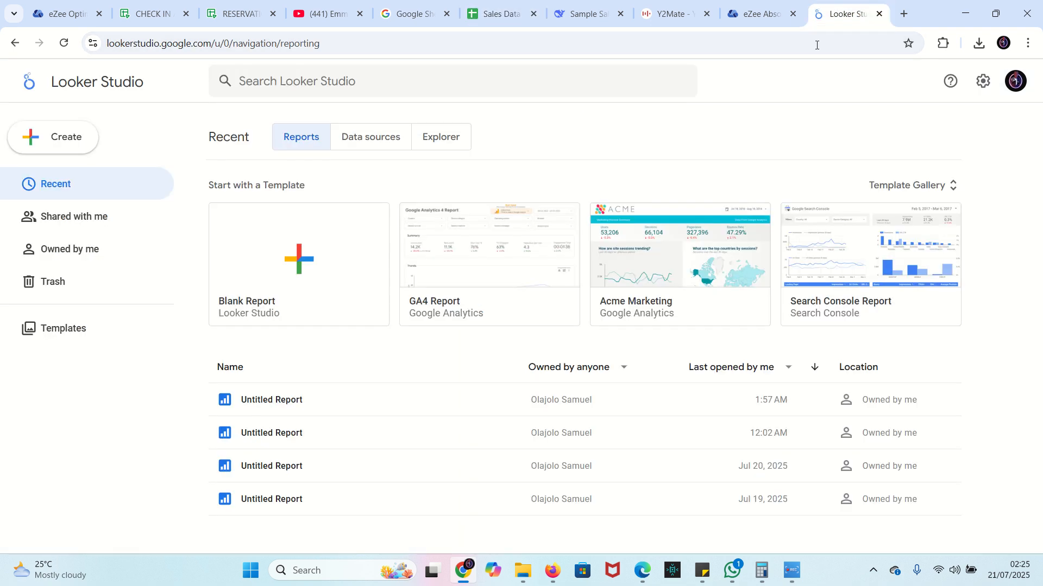
pyautogui.click(66, 138)
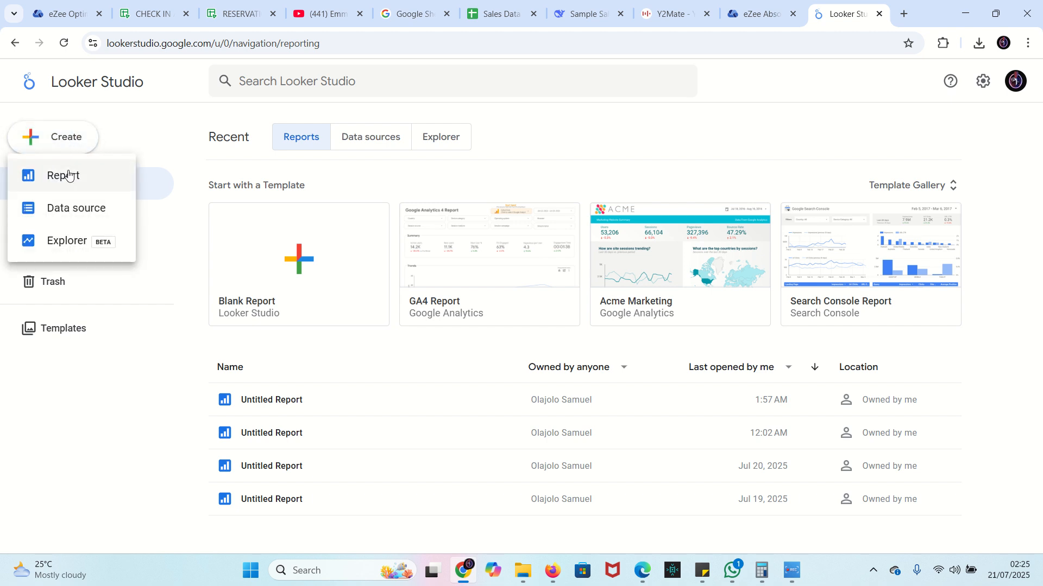
pyautogui.click(67, 175)
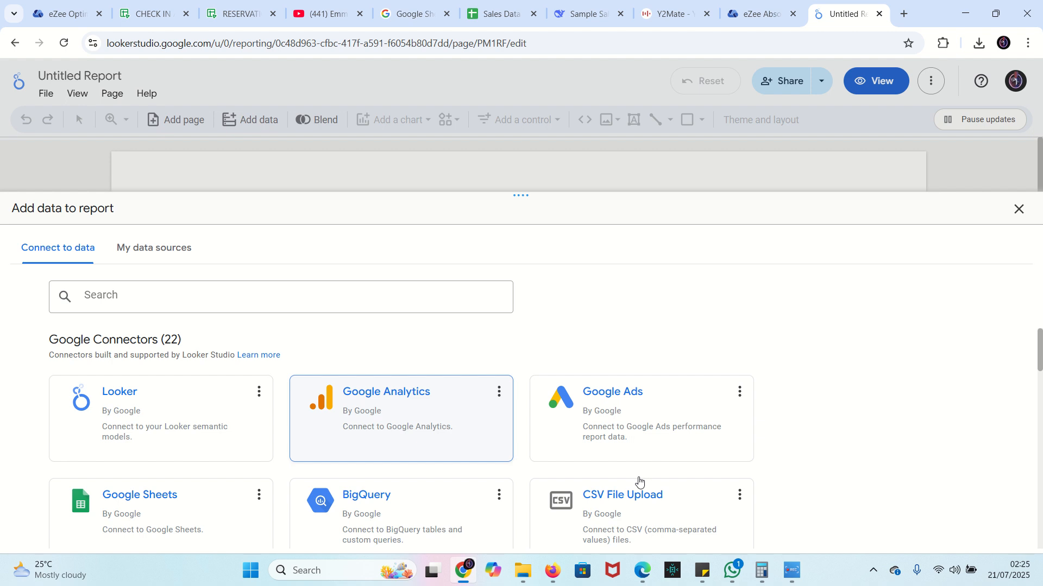
# Search the data connectors for "excel" and clear the search again
pyautogui.click(240, 294)
pyautogui.write('excerl')
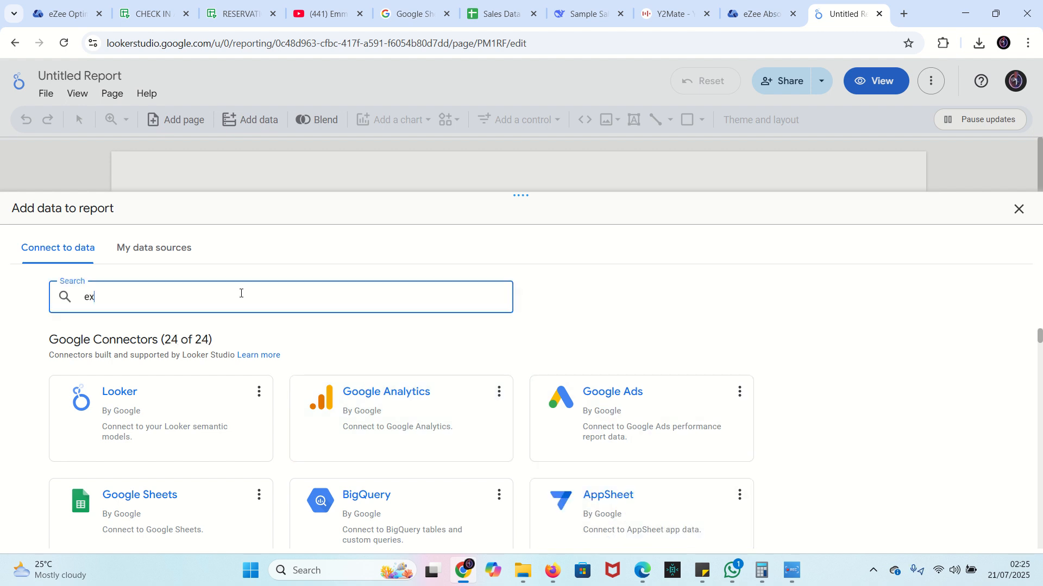
pyautogui.press('BackSpace')
pyautogui.press('BackSpace')
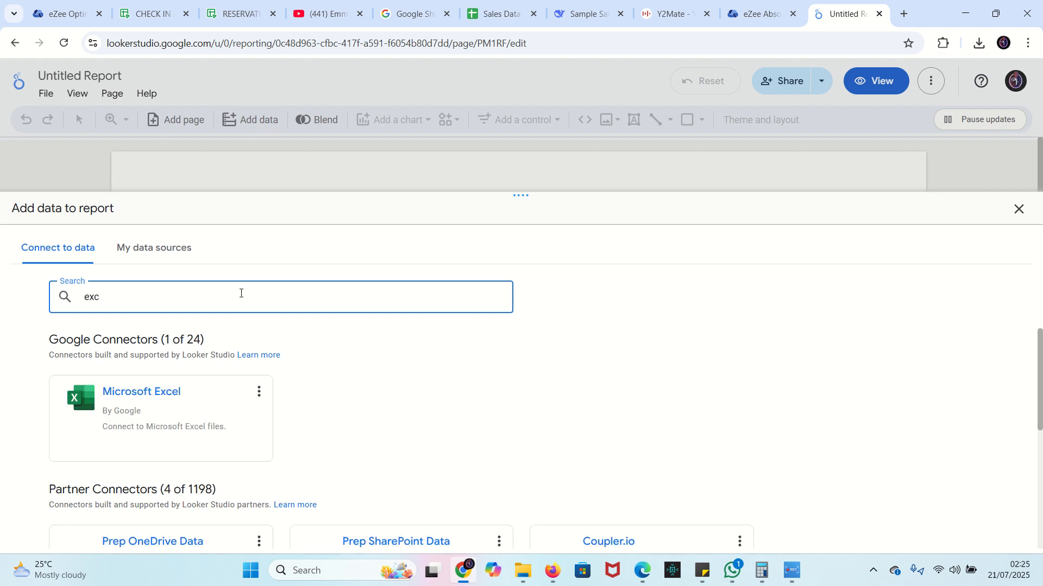
pyautogui.write('l')
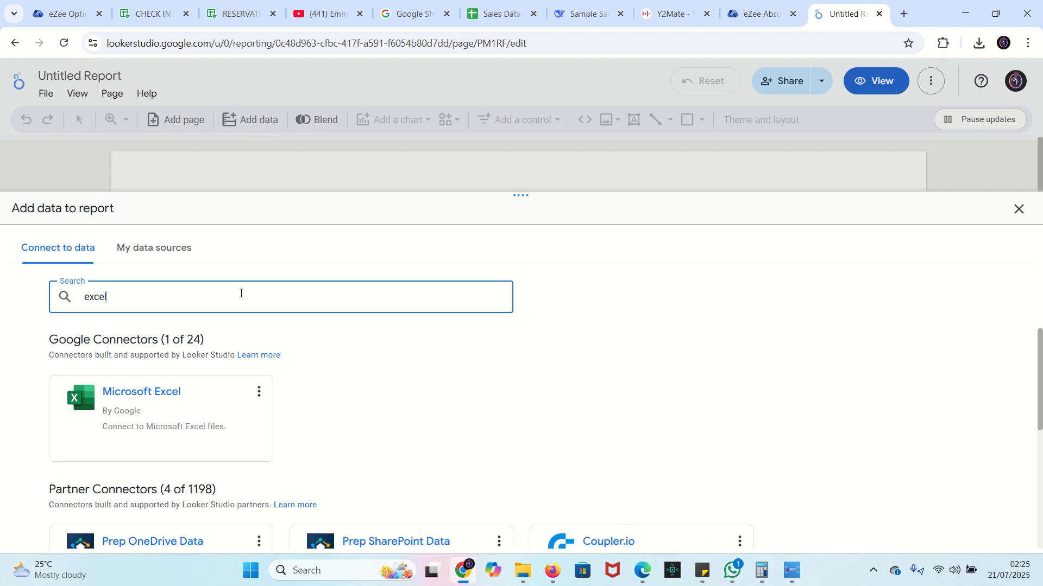
pyautogui.press('BackSpace')
pyautogui.press('BackSpace')
pyautogui.press('BackSpace')
pyautogui.press('BackSpace')
pyautogui.press('BackSpace')
pyautogui.click(386, 265)
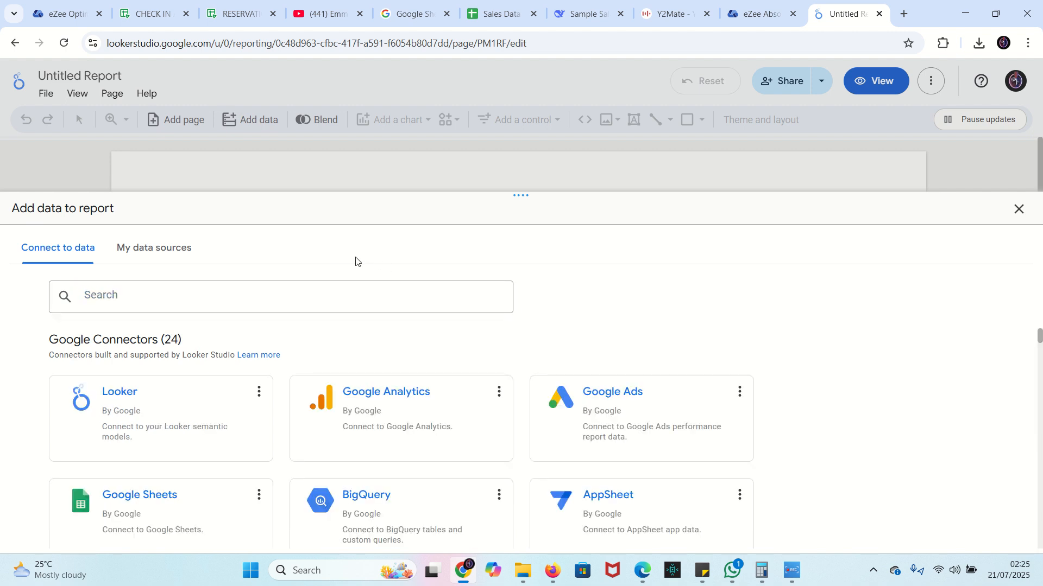
# Add Sheet1 of the Sales Data spreadsheet to the report through the Google Sheets connector
pyautogui.click(148, 511)
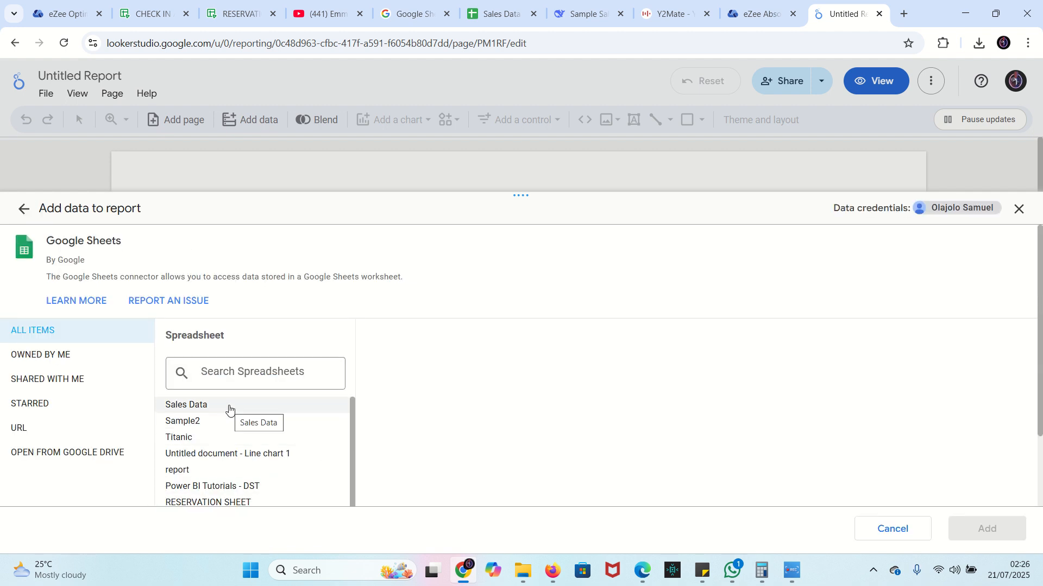
pyautogui.click(229, 409)
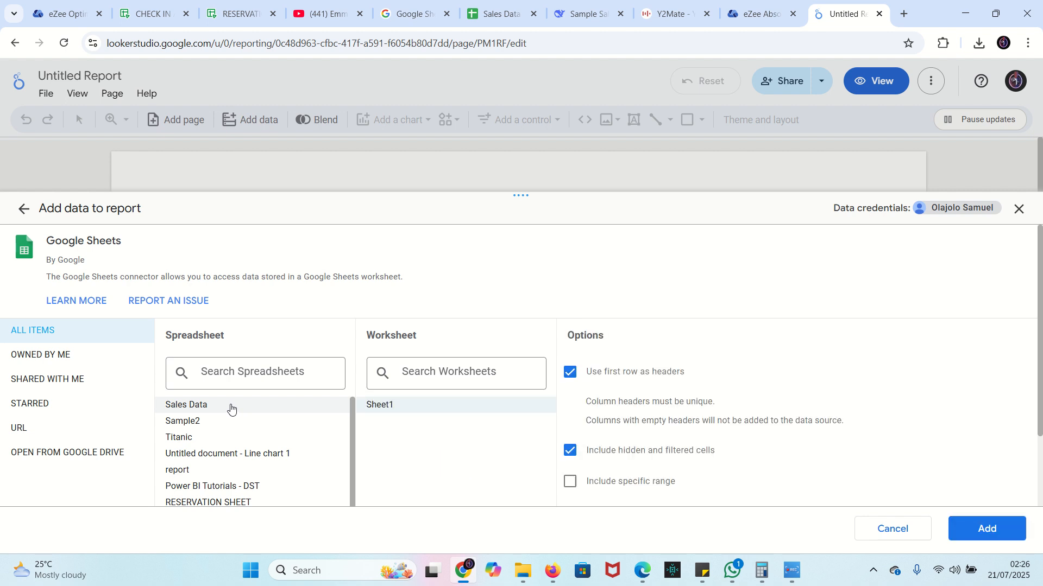
pyautogui.click(981, 529)
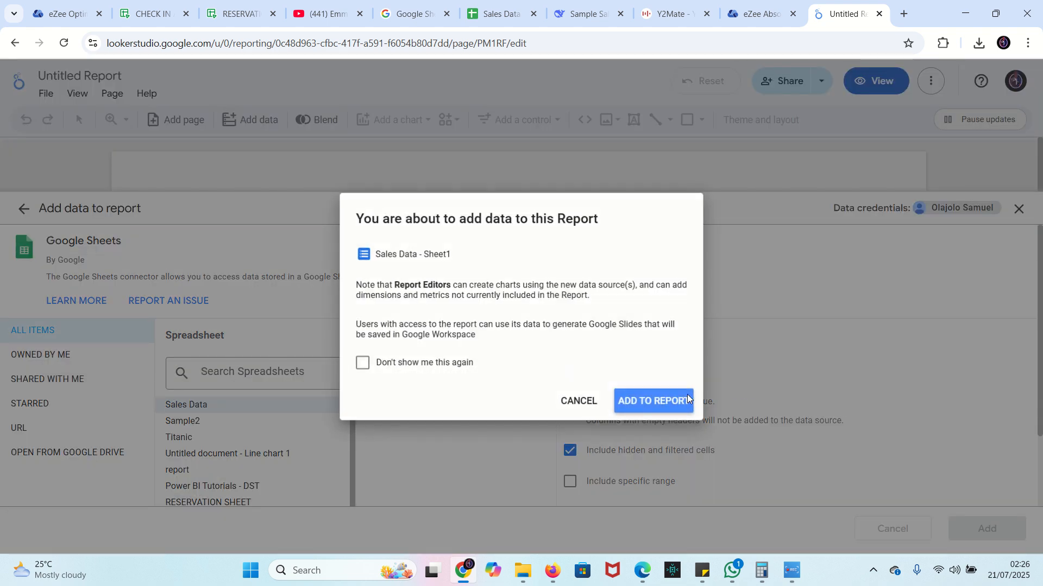
pyautogui.click(649, 401)
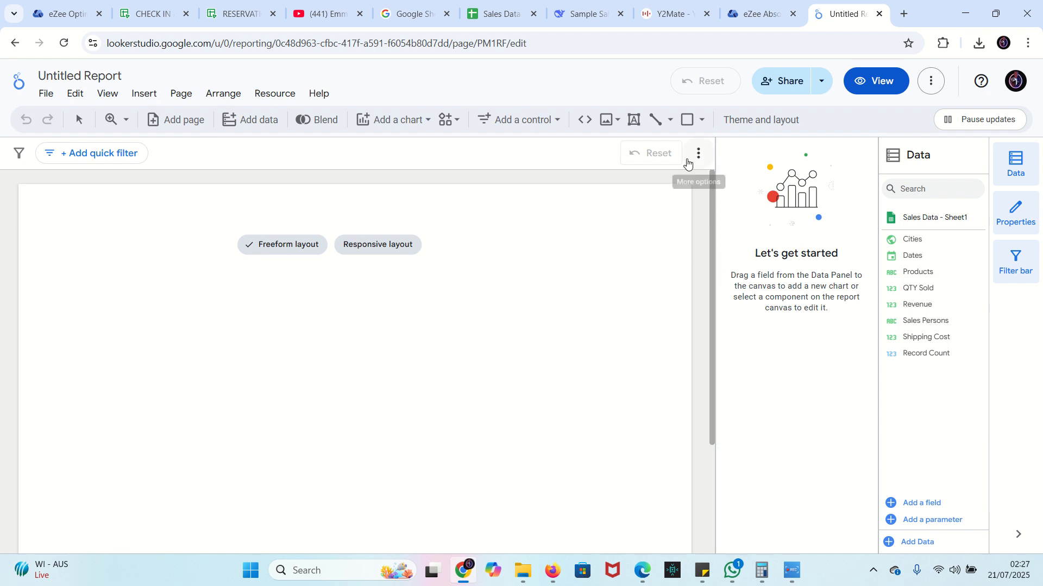
# Draw a full-width rectangle along the page's upper edge and reduce its height to a narrow header band
pyautogui.click(702, 120)
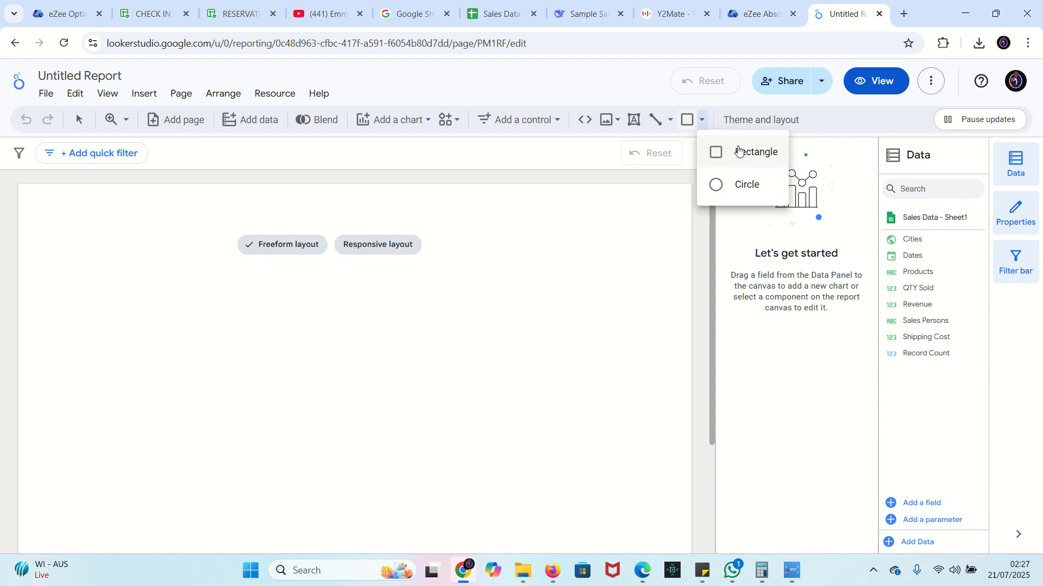
pyautogui.click(739, 152)
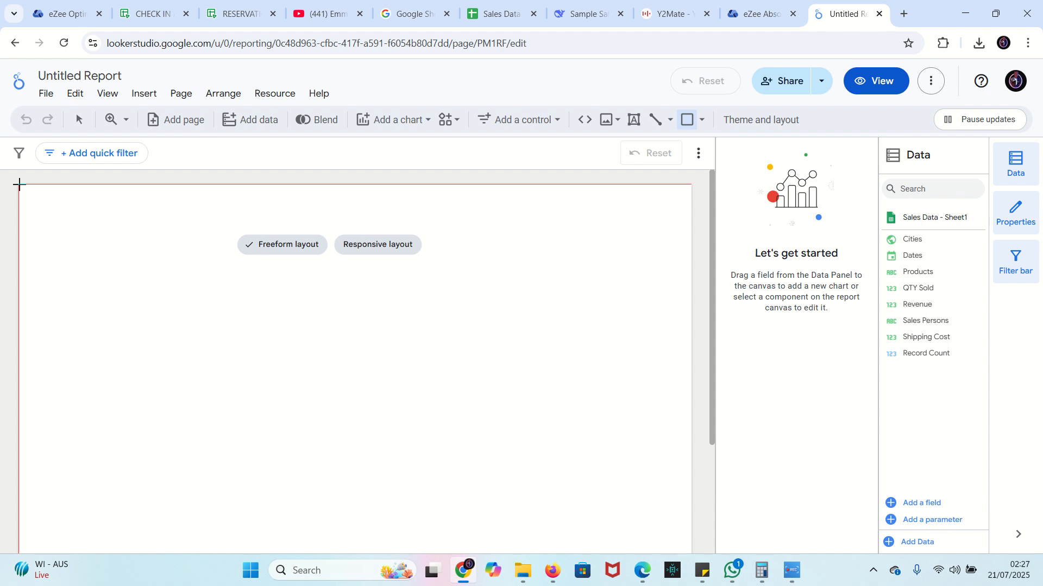
pyautogui.moveTo(19, 185)
pyautogui.mouseDown()
pyautogui.moveTo(184, 267)
pyautogui.moveTo(478, 247)
pyautogui.moveTo(691, 245)
pyautogui.mouseUp()
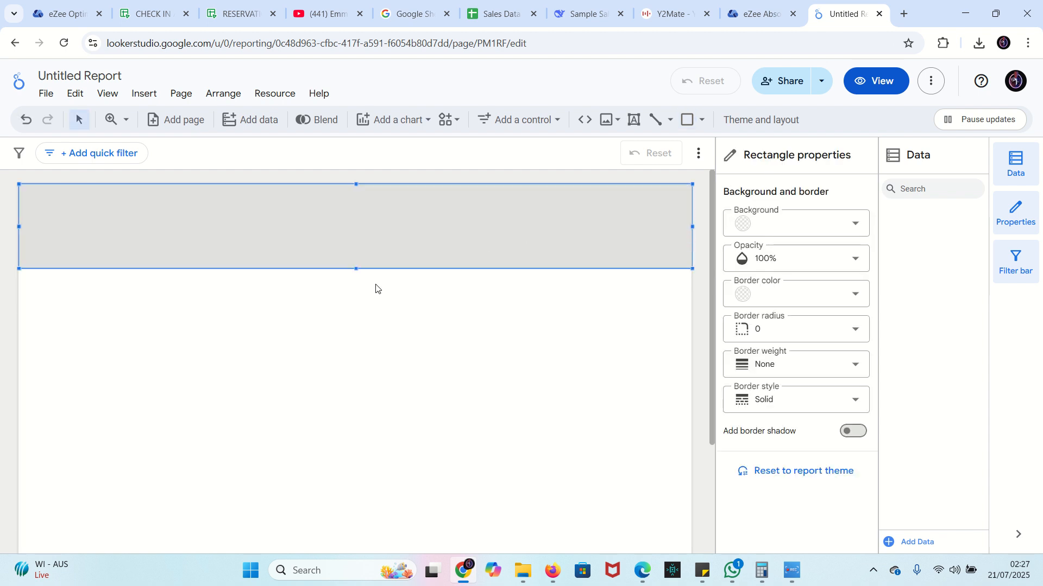
pyautogui.moveTo(357, 269); pyautogui.dragTo(357, 236)
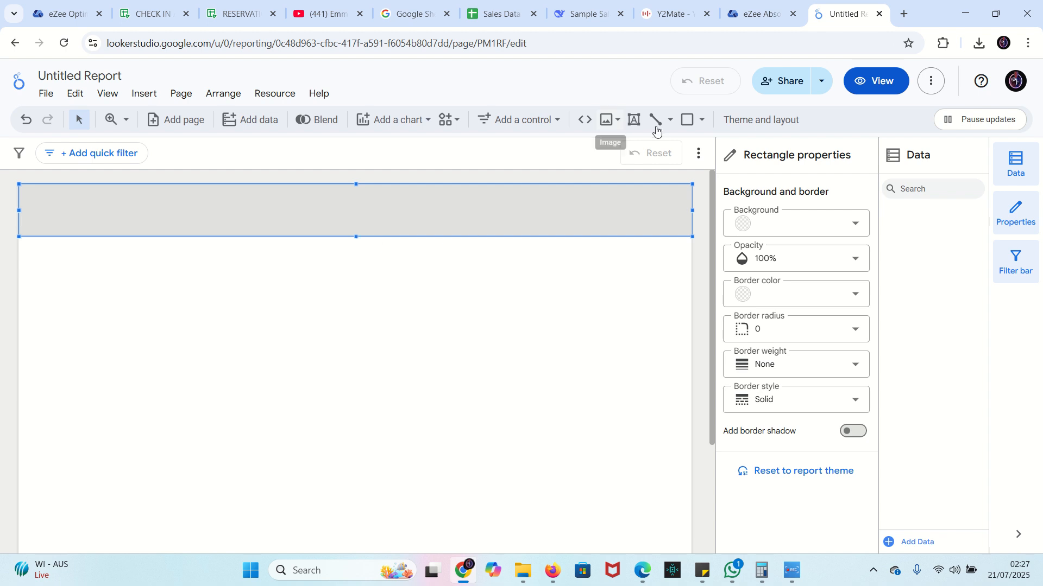
# Draw a small, nearly square card rectangle below the header near the page's left edge and trim its height and width
pyautogui.click(688, 120)
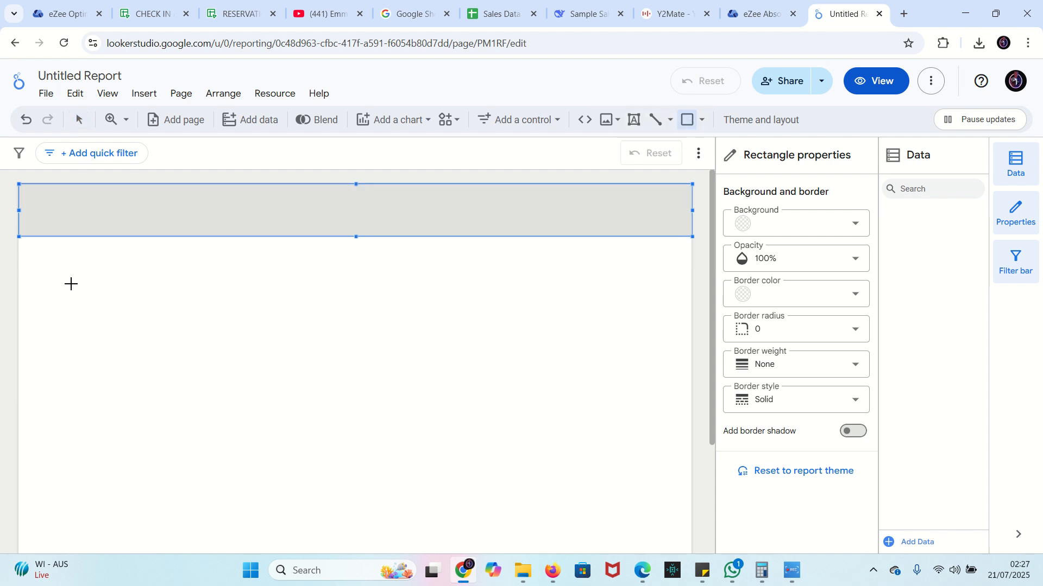
pyautogui.moveTo(31, 263); pyautogui.dragTo(133, 357)
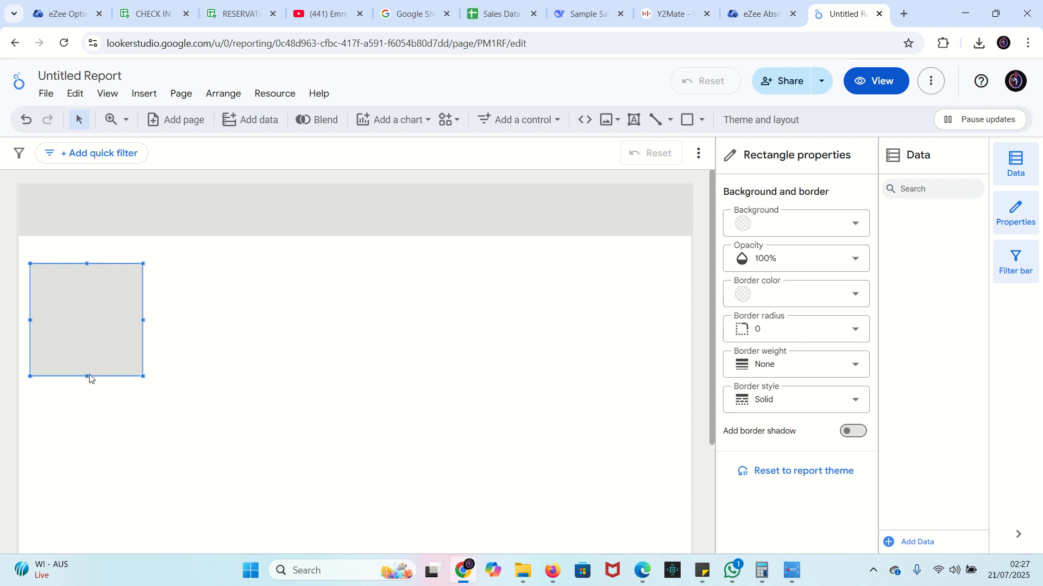
pyautogui.moveTo(90, 375); pyautogui.dragTo(87, 354)
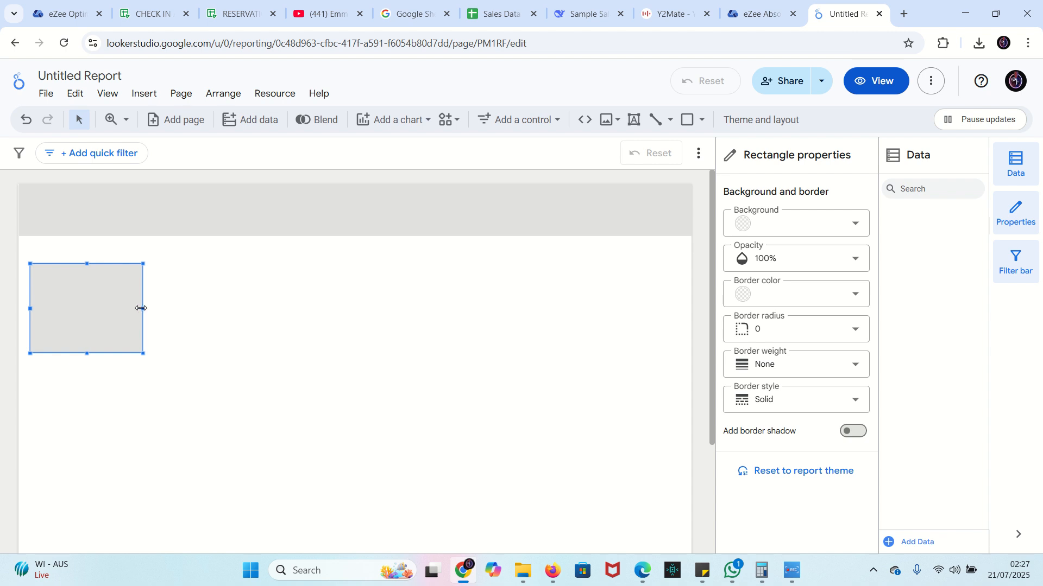
pyautogui.moveTo(140, 308); pyautogui.dragTo(94, 307)
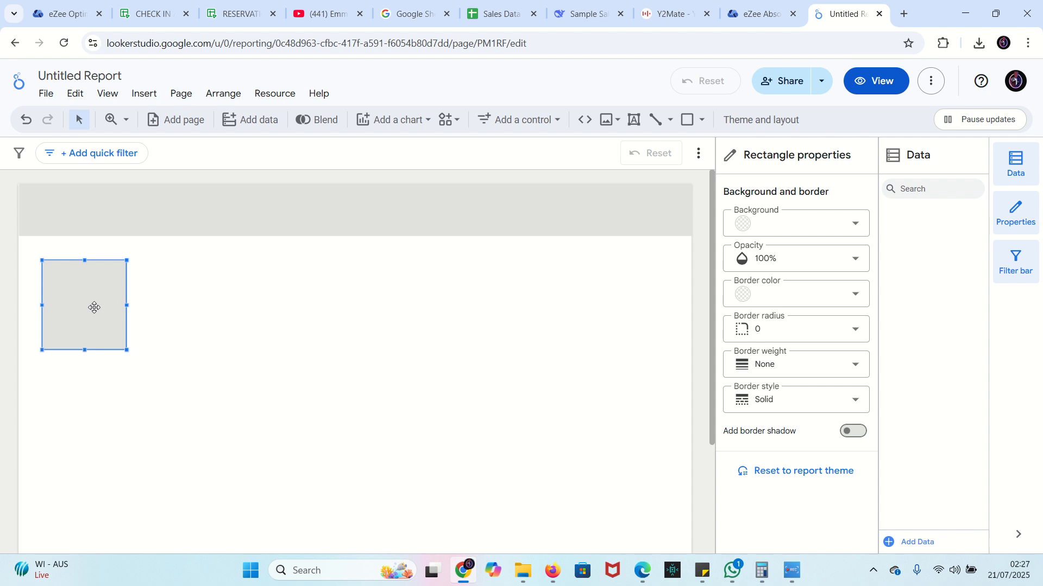
# Duplicate the card rectangle and place the copy beside the original, level with it
pyautogui.scroll(-2, 94, 310)
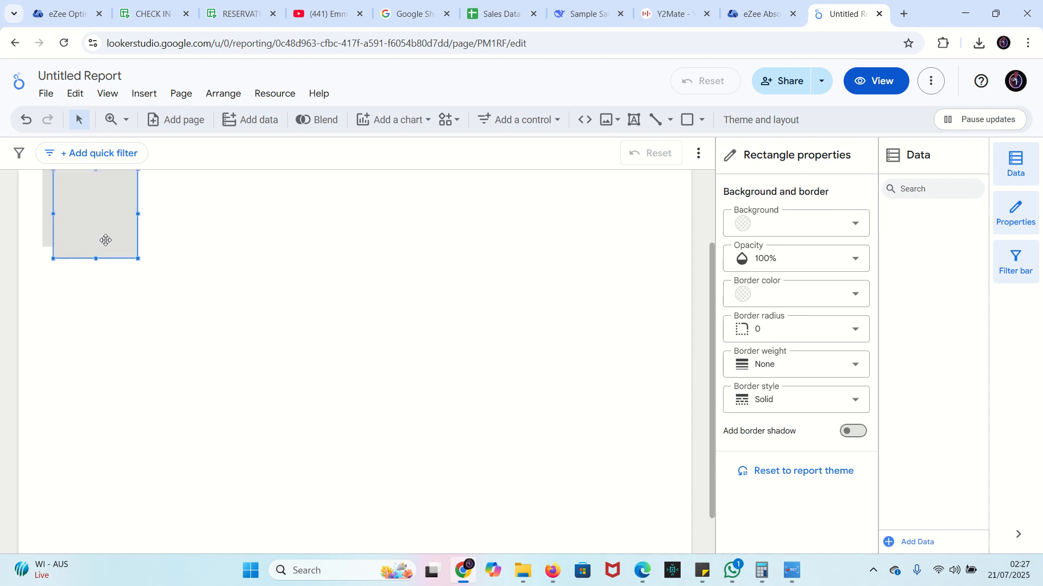
pyautogui.moveTo(710, 337); pyautogui.dragTo(710, 280)
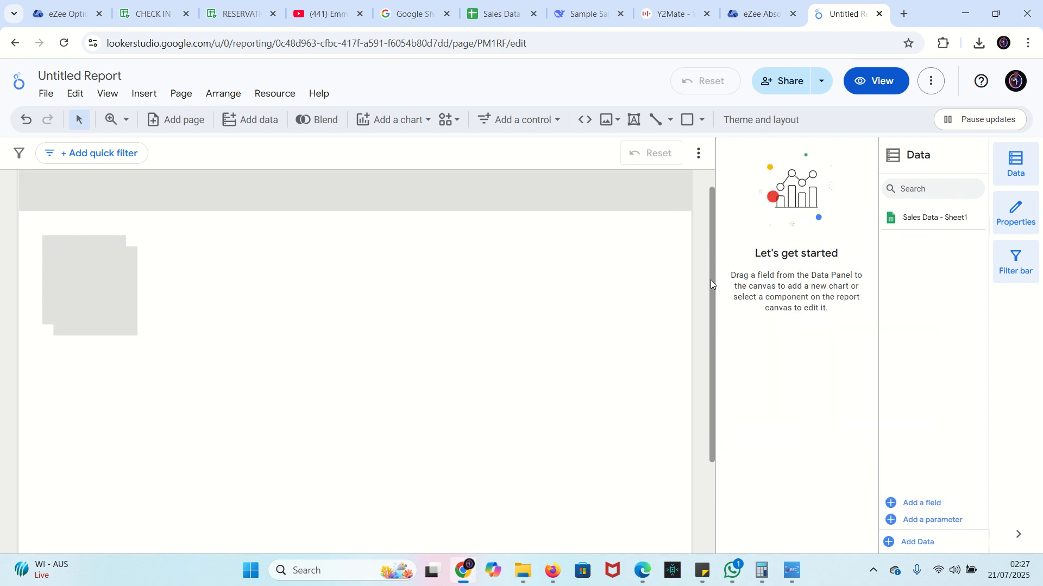
pyautogui.click(95, 283)
pyautogui.moveTo(96, 283); pyautogui.dragTo(211, 274)
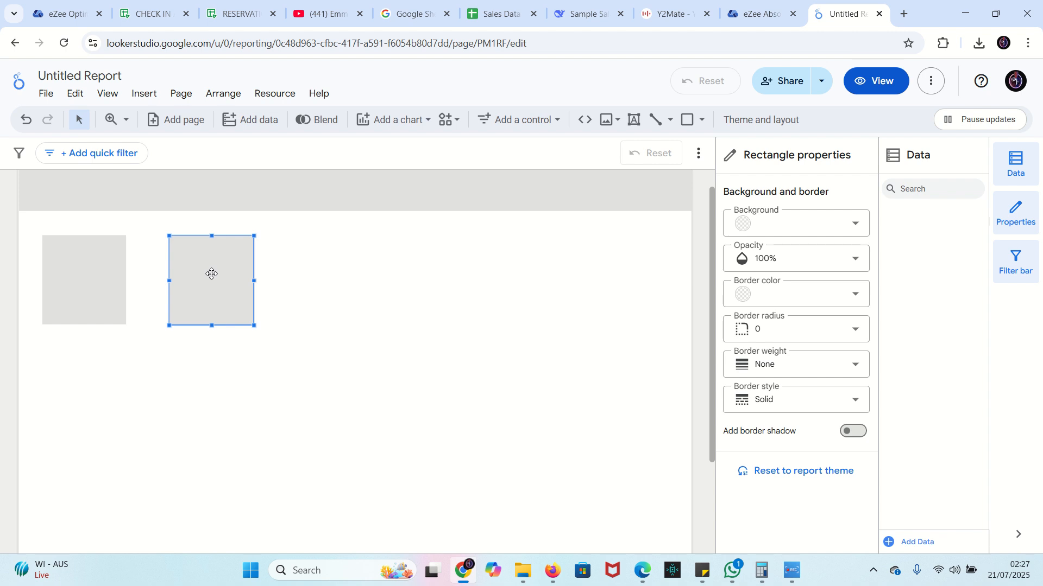
# Add a third card rectangle by pasting another copy and placing it beside the second card
pyautogui.hotkey('ctrl', 'v')
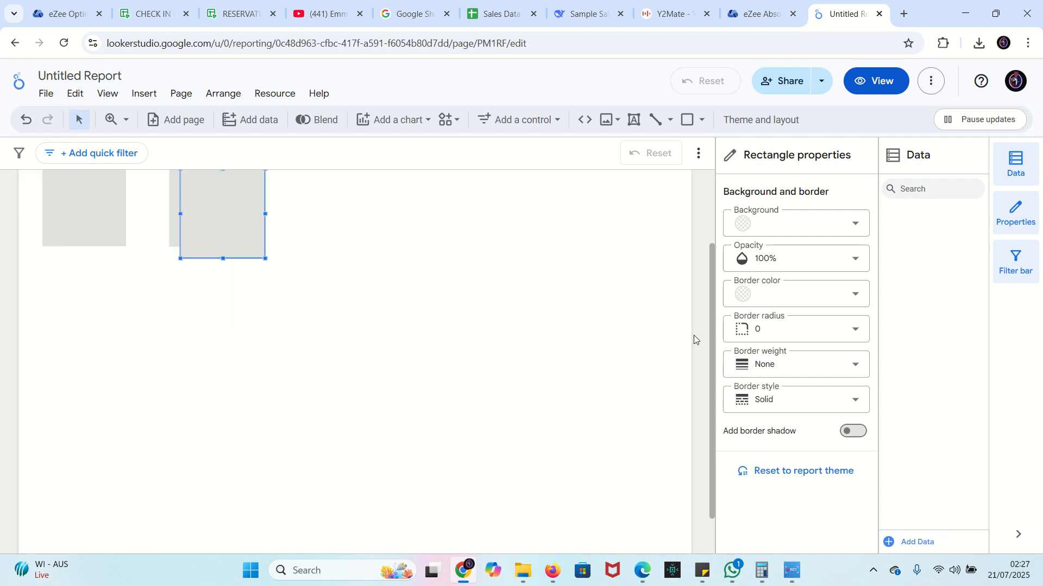
pyautogui.scroll(1, 711, 255)
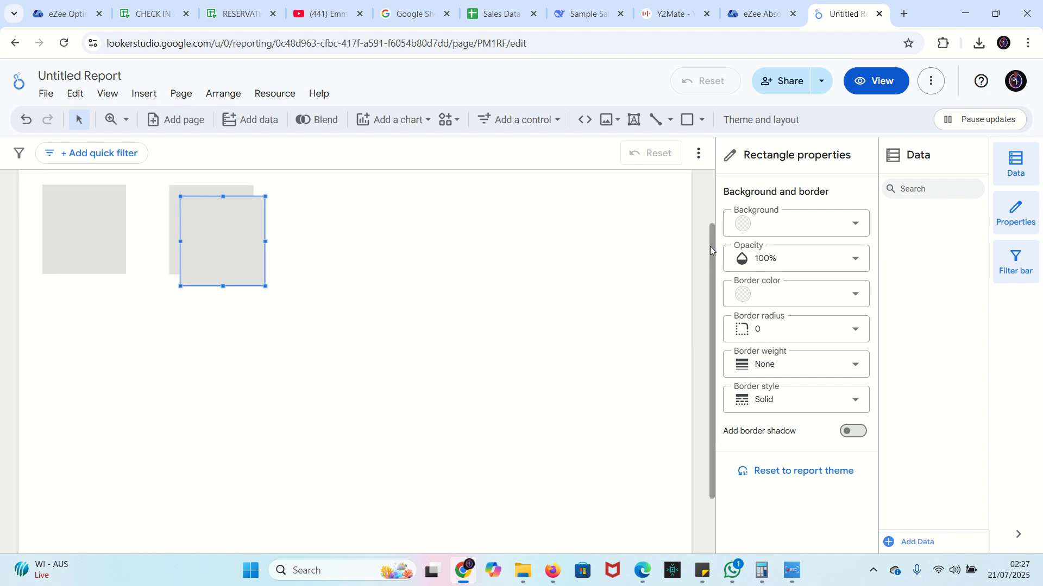
pyautogui.scroll(2, 709, 246)
pyautogui.click(328, 274)
pyautogui.moveTo(224, 304); pyautogui.dragTo(349, 297)
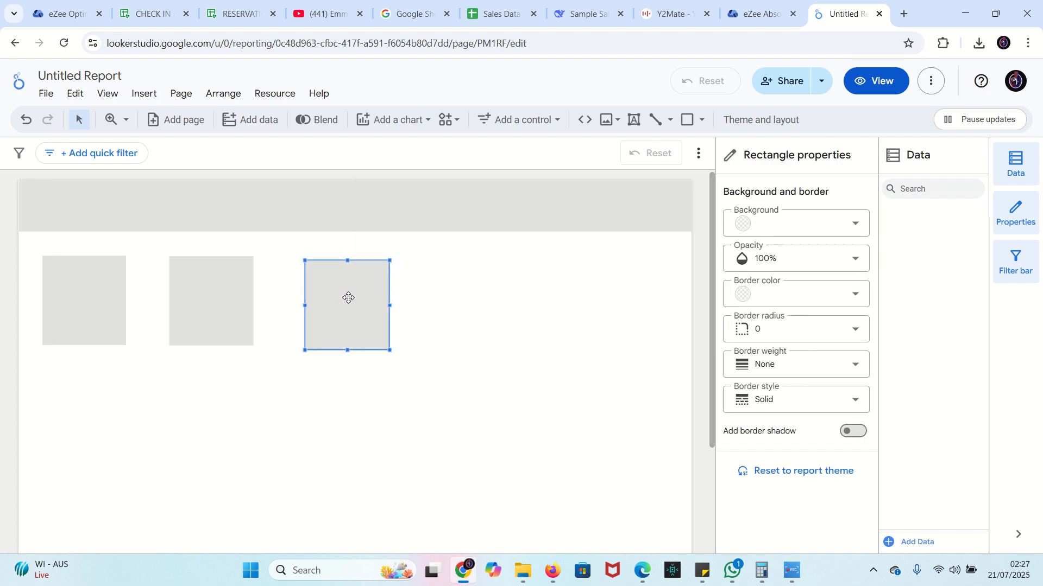
# Add a fourth card rectangle as a copy and move it just under the header near the page's right edge
pyautogui.scroll(-3, 349, 299)
pyautogui.moveTo(366, 244); pyautogui.dragTo(522, 210)
pyautogui.moveTo(713, 309); pyautogui.dragTo(713, 233)
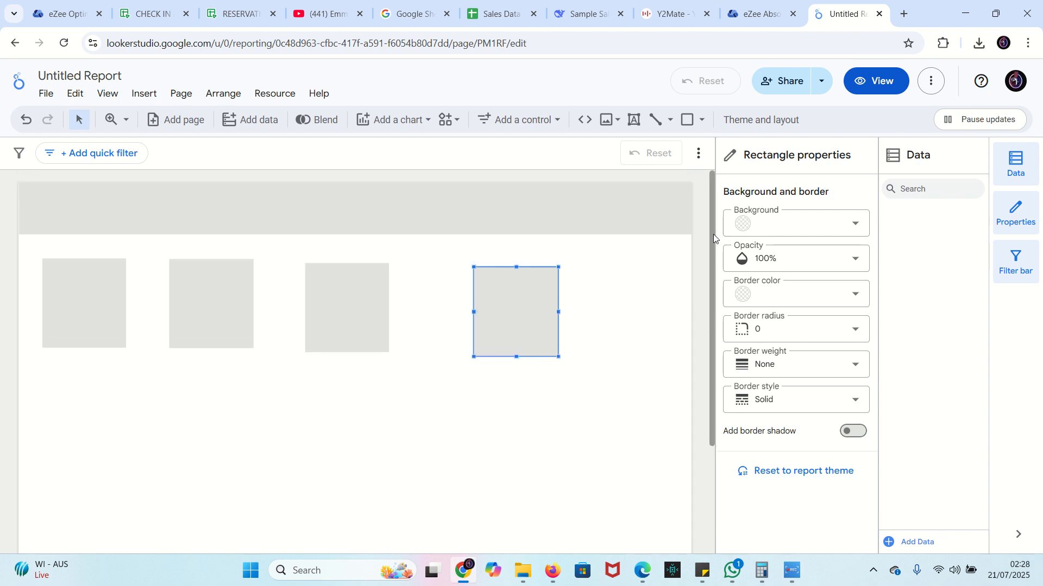
pyautogui.click(500, 302)
pyautogui.moveTo(500, 302); pyautogui.dragTo(572, 284)
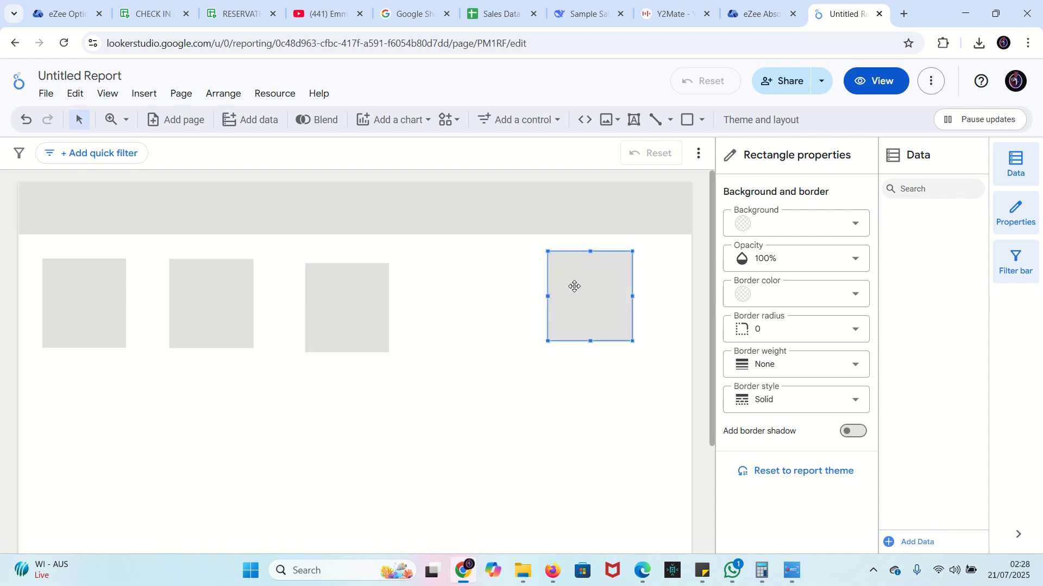
# Spread the first three card rectangles across the page, aligning them in one row with the fourth card
pyautogui.click(353, 302)
pyautogui.moveTo(353, 302); pyautogui.dragTo(439, 289)
pyautogui.moveTo(222, 296); pyautogui.dragTo(301, 288)
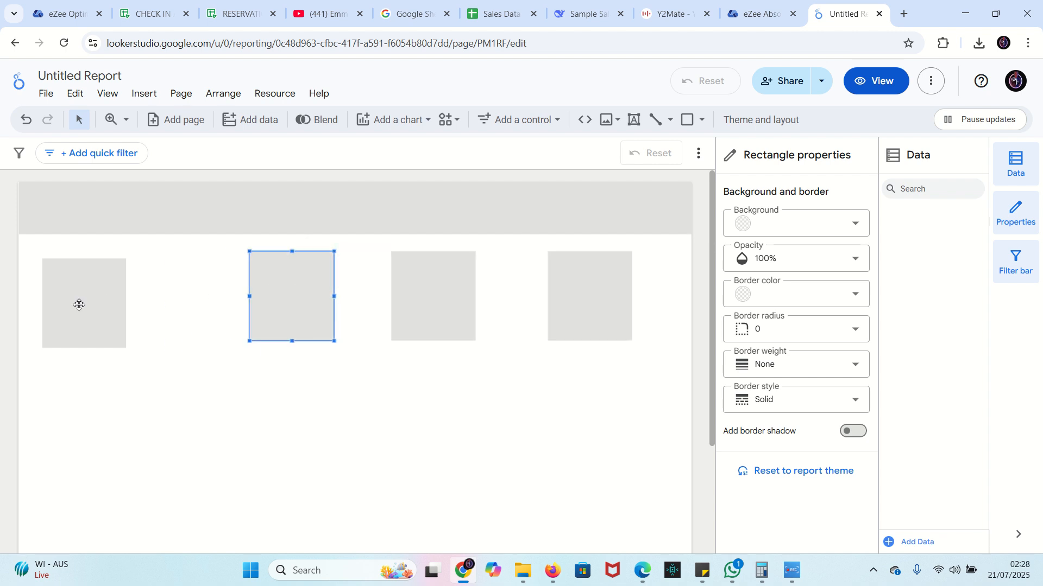
pyautogui.moveTo(80, 302); pyautogui.dragTo(129, 297)
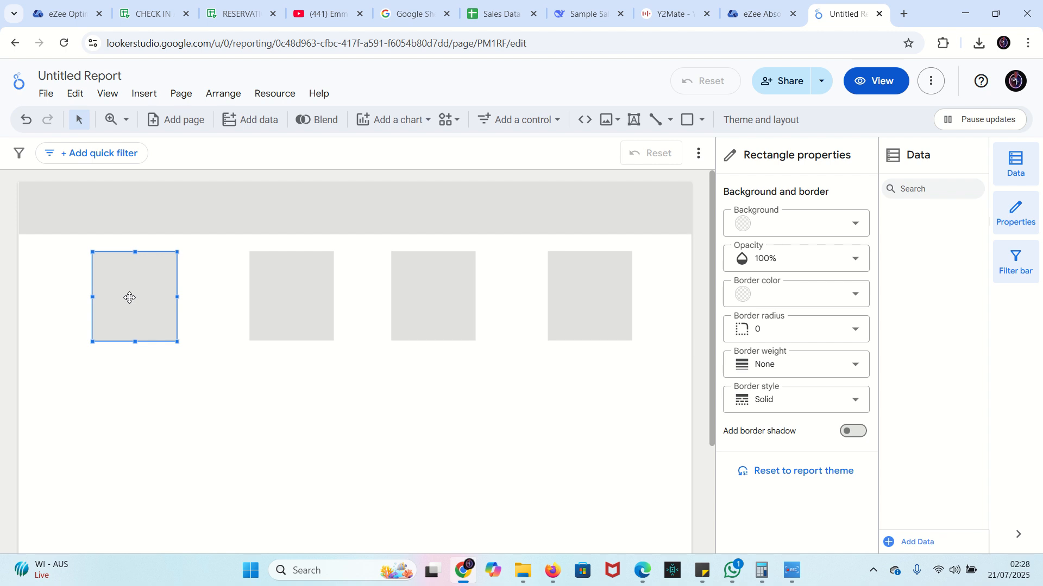
# Paste another rectangle below the first card and enlarge it to about twice the card's height and width
pyautogui.scroll(-2, 130, 298)
pyautogui.moveTo(140, 215); pyautogui.dragTo(88, 471)
pyautogui.click(83, 367)
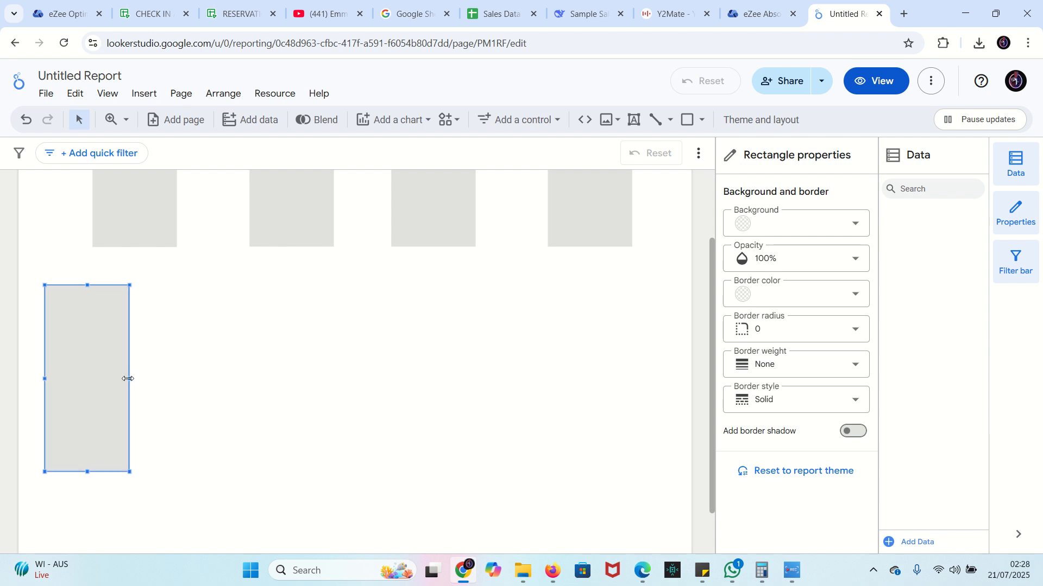
pyautogui.moveTo(127, 379); pyautogui.dragTo(218, 385)
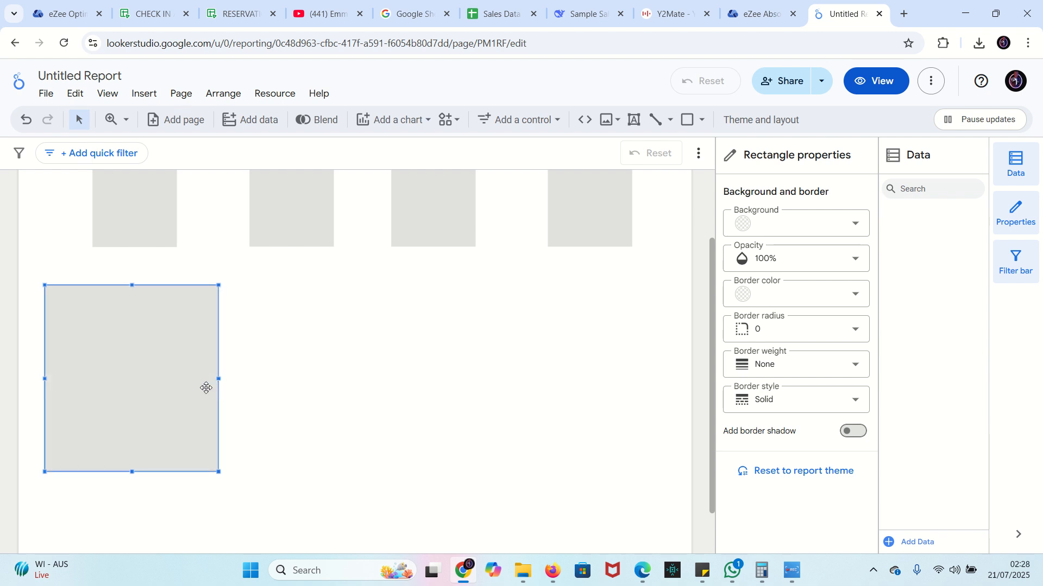
# Paste two copies of the large rectangle and place them beside it to form a row of three chart placeholders
pyautogui.hotkey('ctrl', 'v')
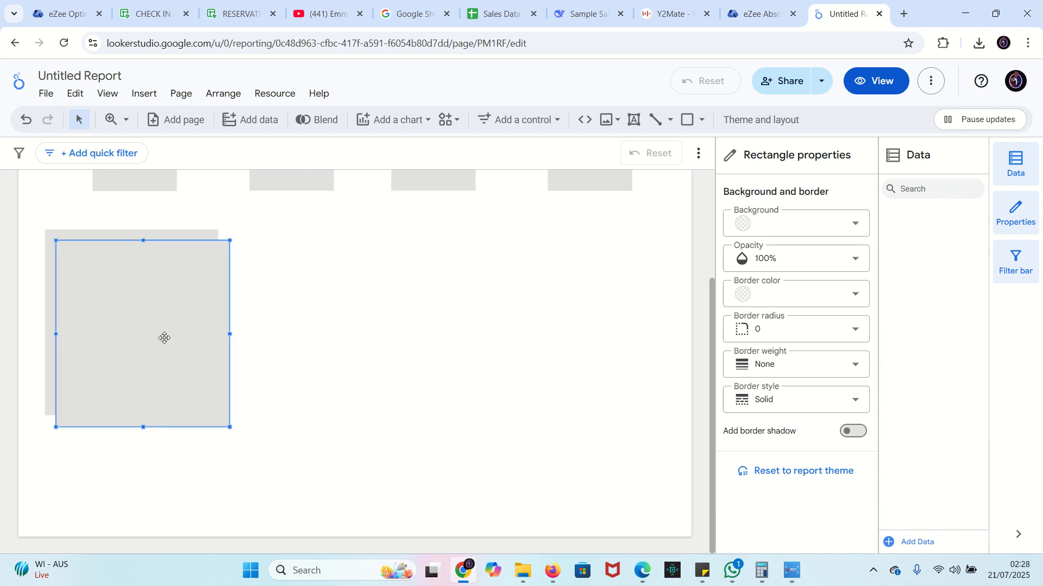
pyautogui.moveTo(164, 338); pyautogui.dragTo(363, 330)
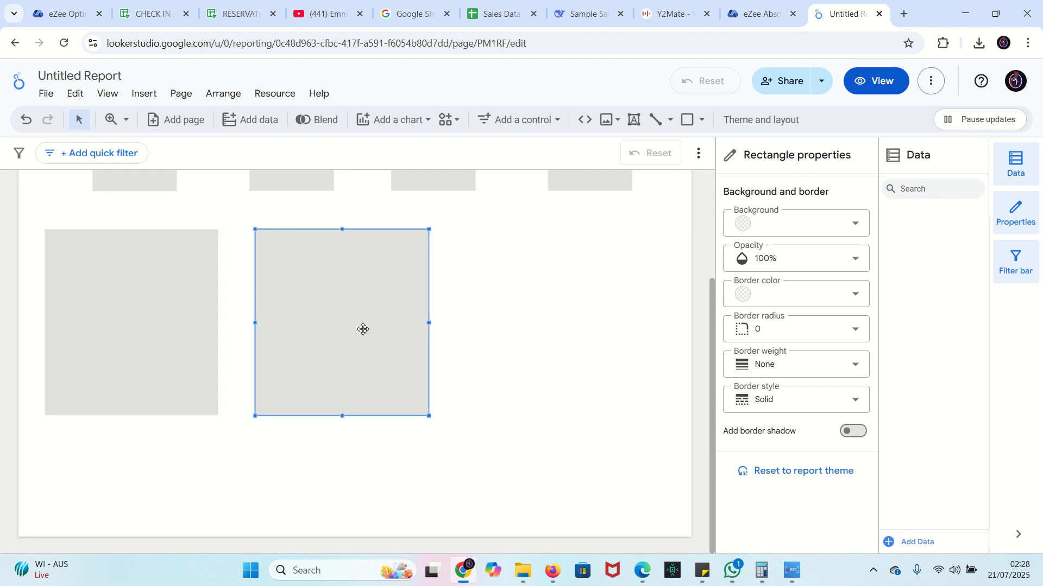
pyautogui.hotkey('ctrl', 'v')
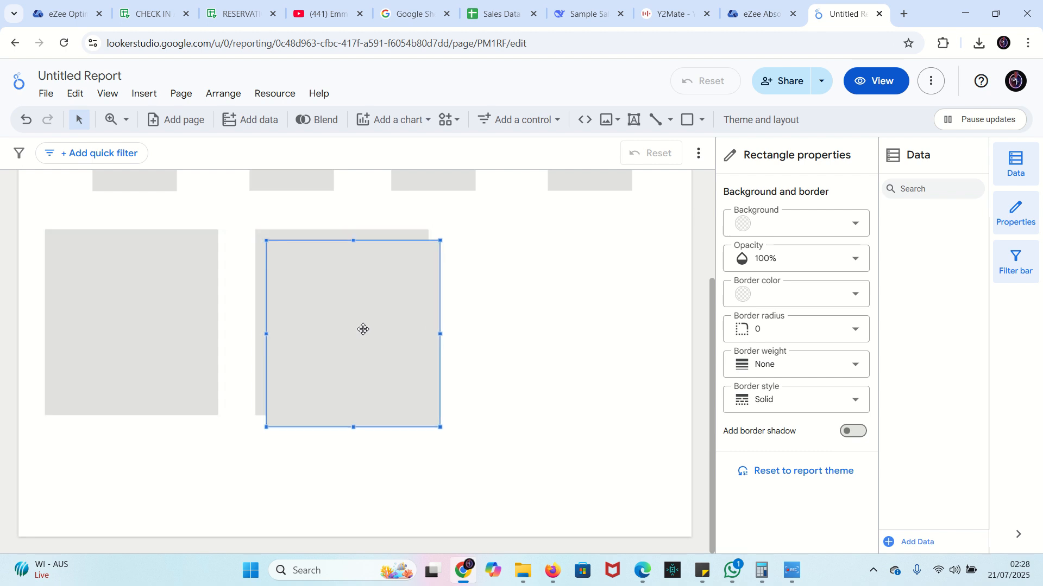
pyautogui.moveTo(370, 323); pyautogui.dragTo(585, 315)
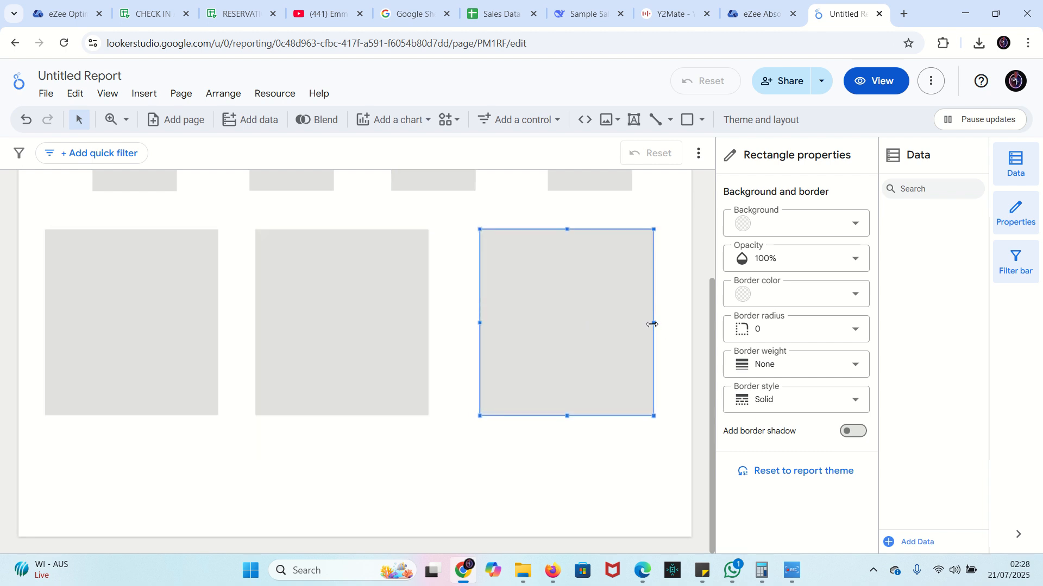
# Widen the three chart rectangles slightly to narrow the gaps between them and fill the page width
pyautogui.moveTo(652, 325); pyautogui.dragTo(672, 324)
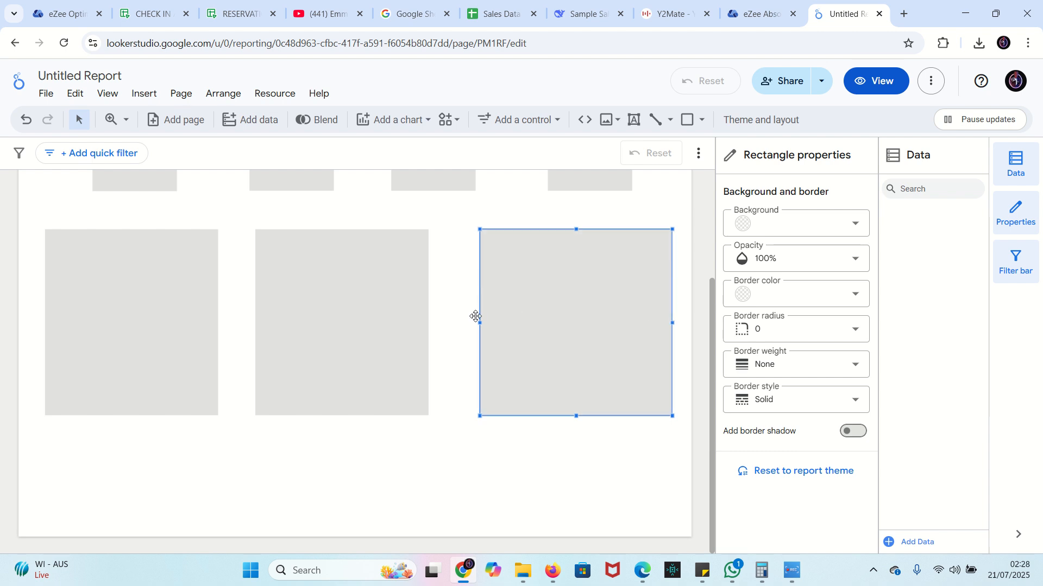
pyautogui.click(360, 330)
pyautogui.moveTo(428, 322); pyautogui.dragTo(454, 325)
pyautogui.click(208, 316)
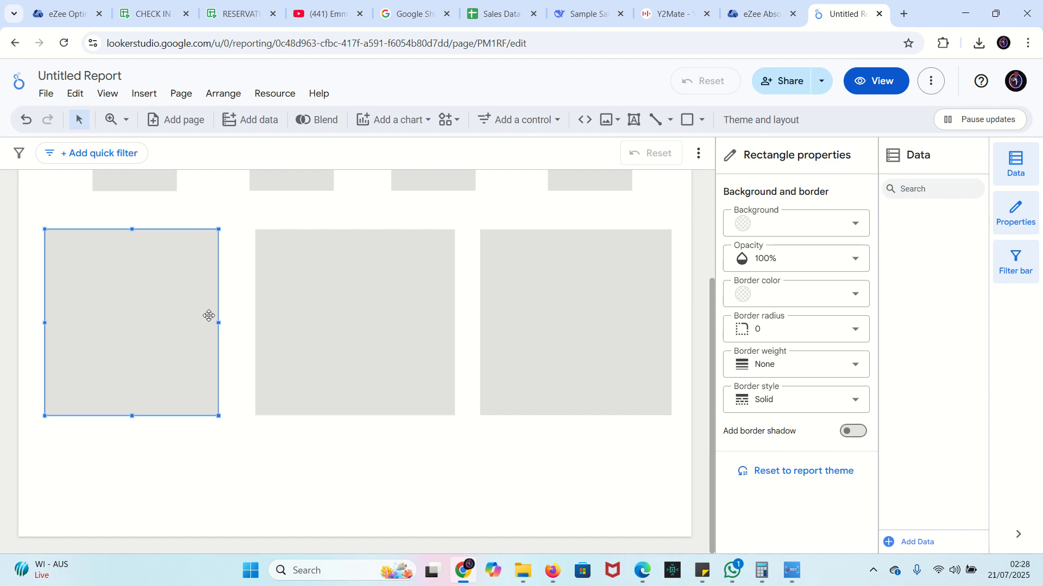
pyautogui.moveTo(220, 324); pyautogui.dragTo(235, 324)
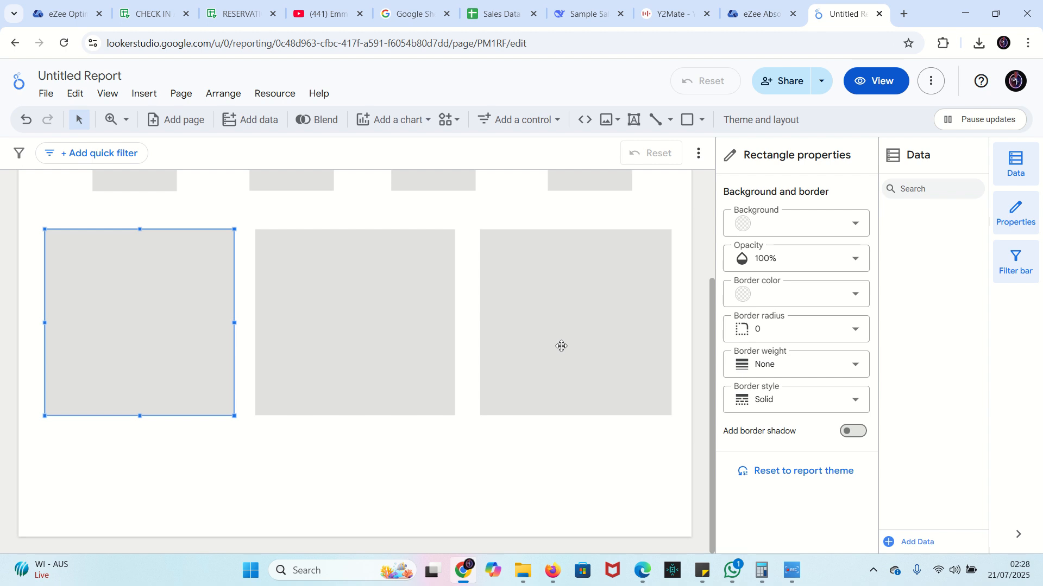
# Move the third chart rectangle slightly up toward the card row and closer to the page's right edge
pyautogui.click(609, 343)
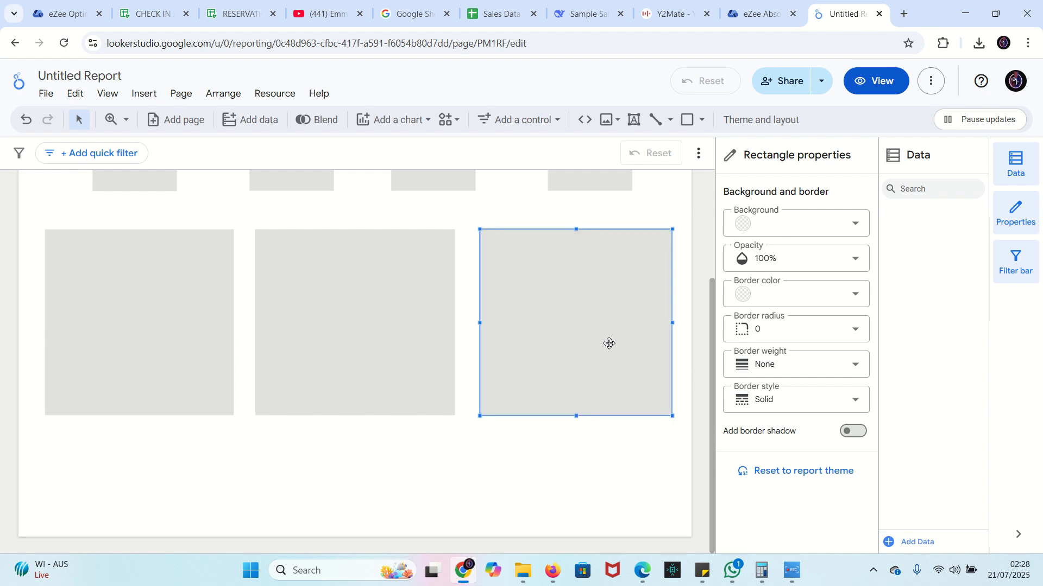
pyautogui.press('Up')
pyautogui.press('Up')
pyautogui.press('Up')
pyautogui.press('Up')
pyautogui.press('Up')
pyautogui.press('Up')
pyautogui.press('Up')
pyautogui.press('Up')
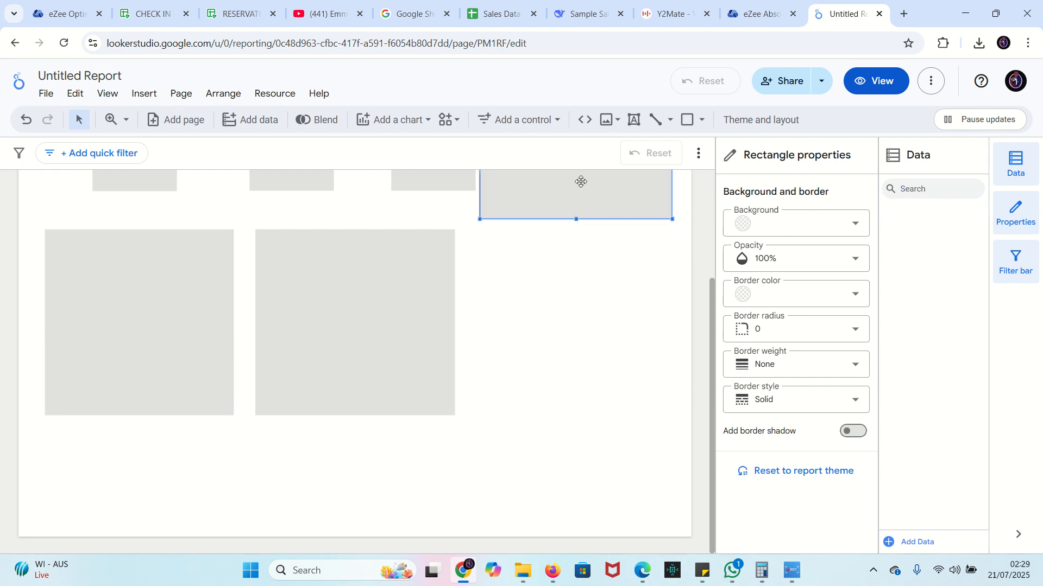
pyautogui.moveTo(581, 182); pyautogui.dragTo(589, 363)
# Move the middle and first chart rectangles up so they line up with the third one
pyautogui.moveTo(393, 352); pyautogui.dragTo(393, 337)
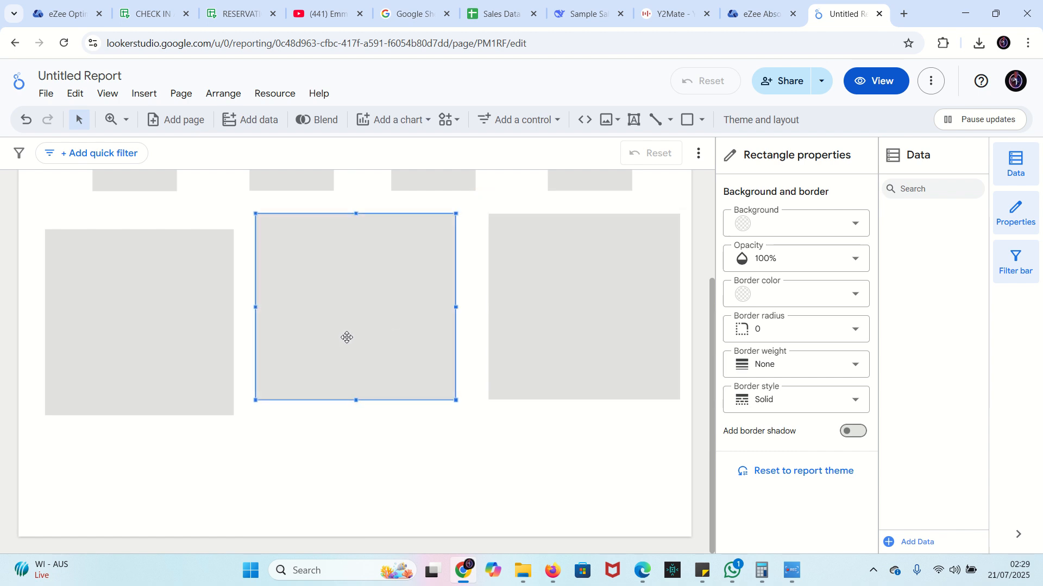
pyautogui.click(160, 332)
pyautogui.moveTo(160, 331); pyautogui.dragTo(158, 315)
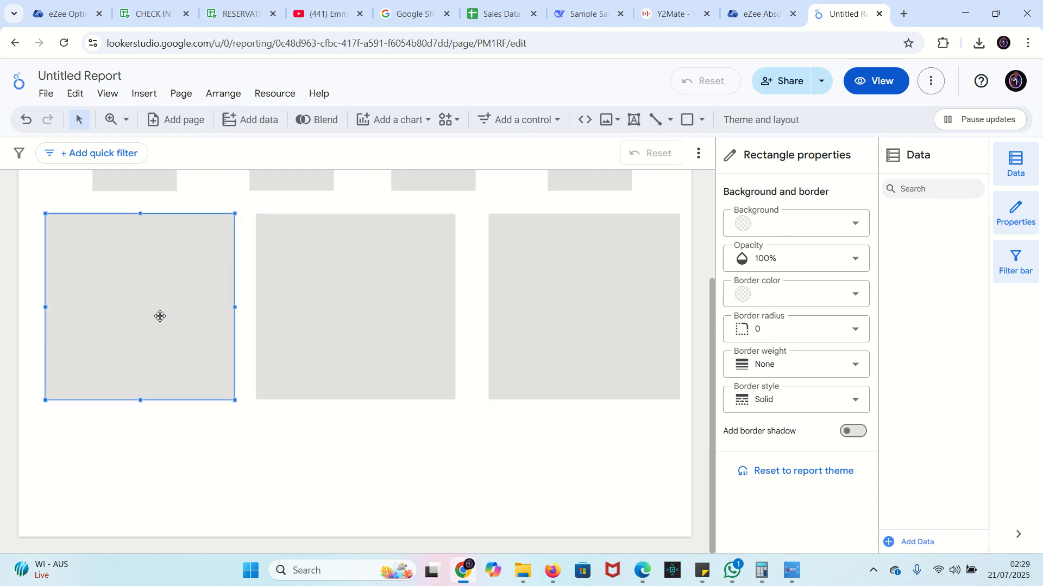
pyautogui.moveTo(713, 399); pyautogui.dragTo(718, 282)
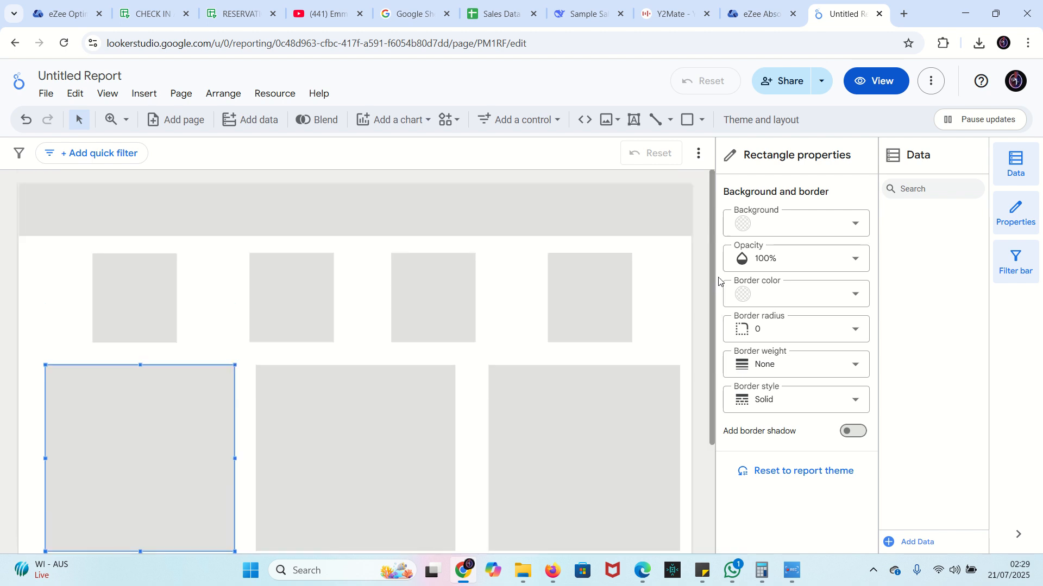
pyautogui.click(717, 268)
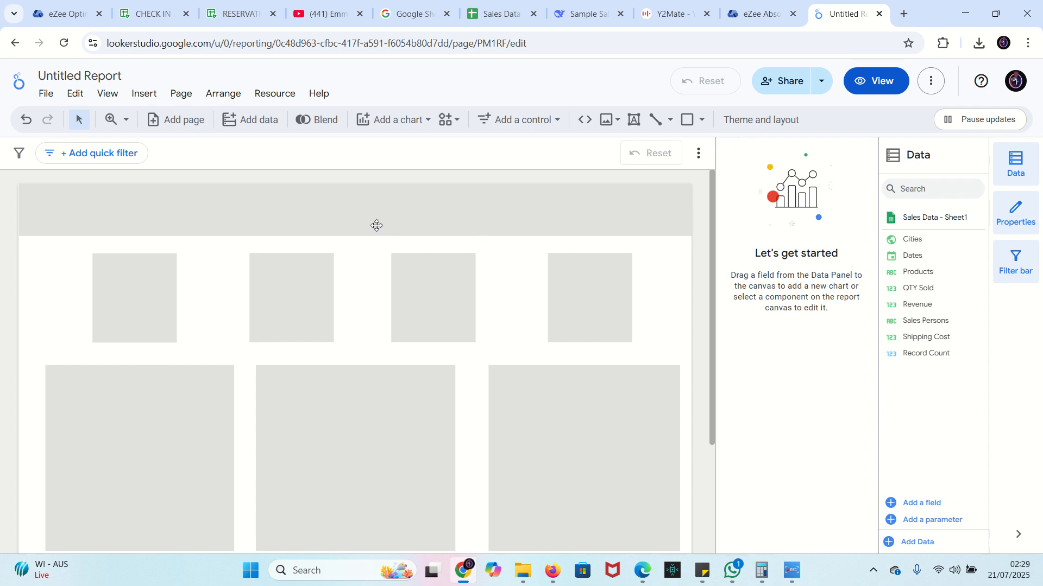
# Set the header rectangle's background color to black
pyautogui.click(325, 208)
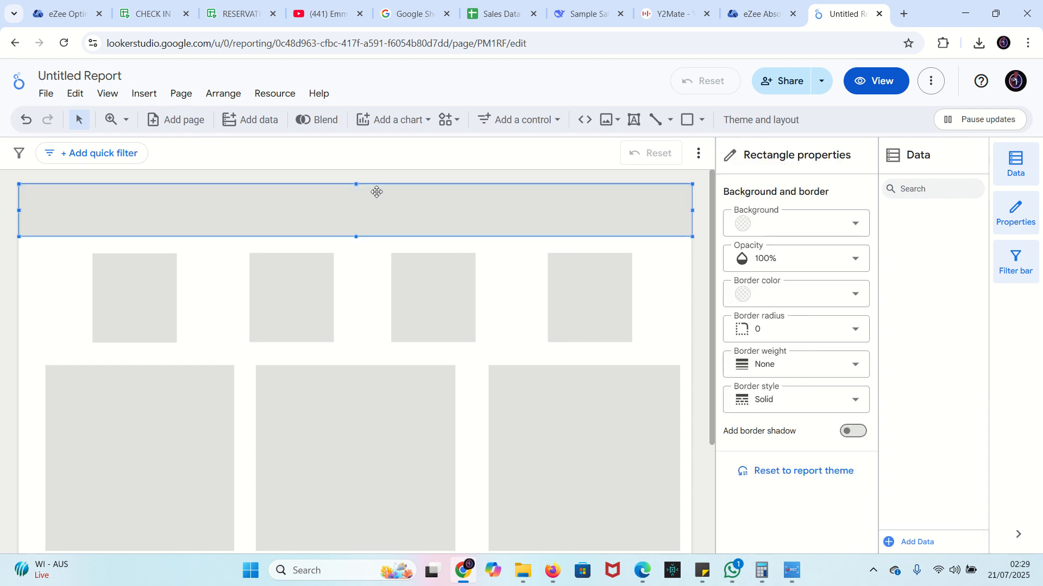
pyautogui.click(741, 225)
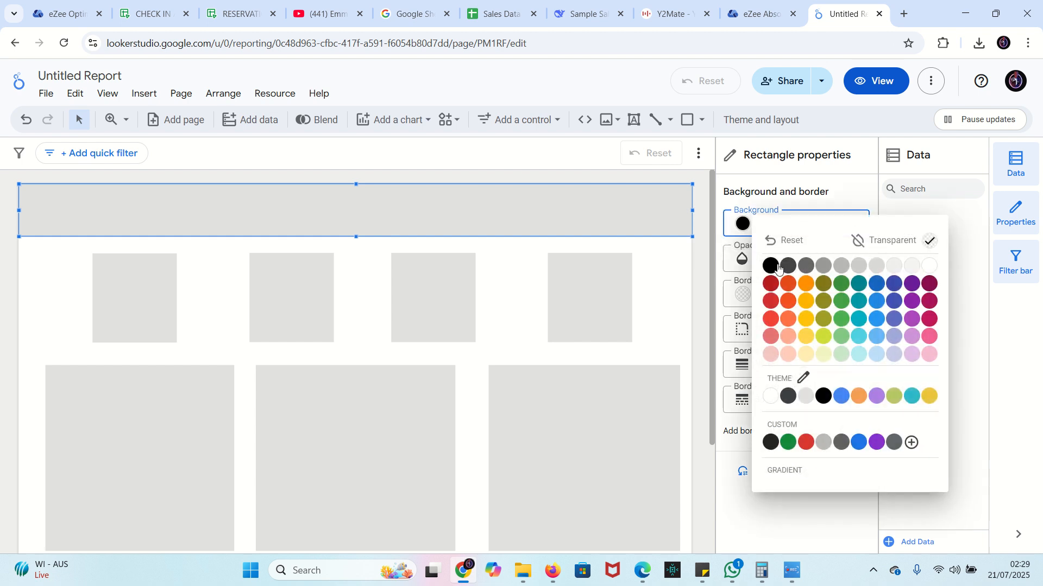
pyautogui.click(779, 266)
# Fill all four card rectangles below the header with a black background
pyautogui.click(628, 292)
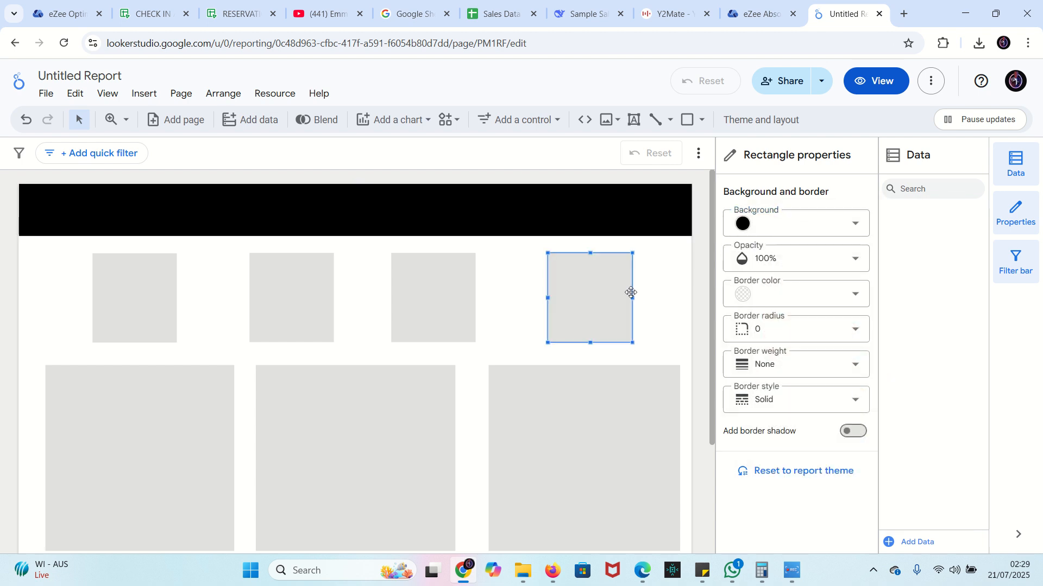
pyautogui.click(741, 225)
pyautogui.click(771, 264)
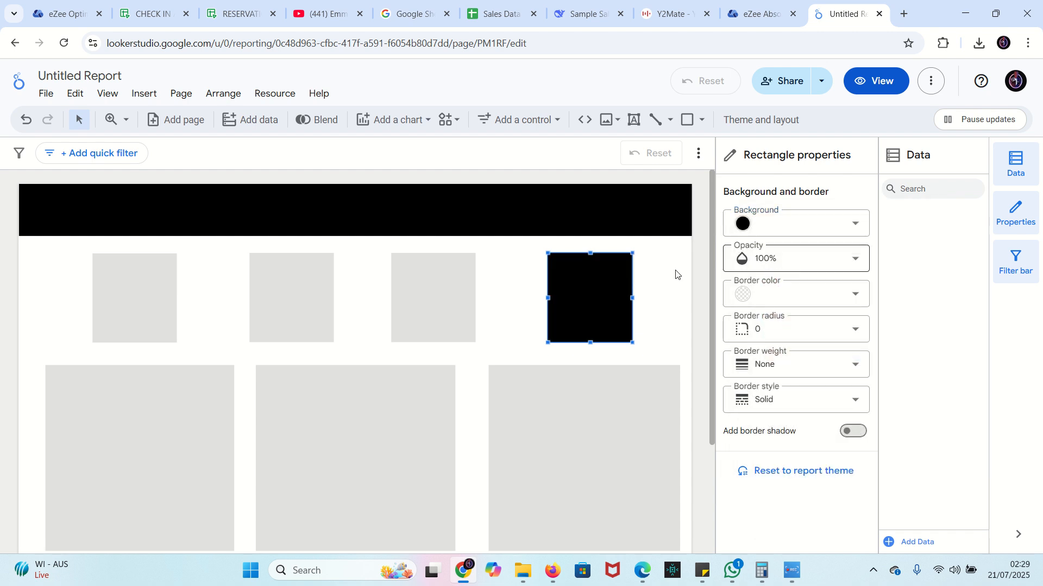
pyautogui.click(431, 289)
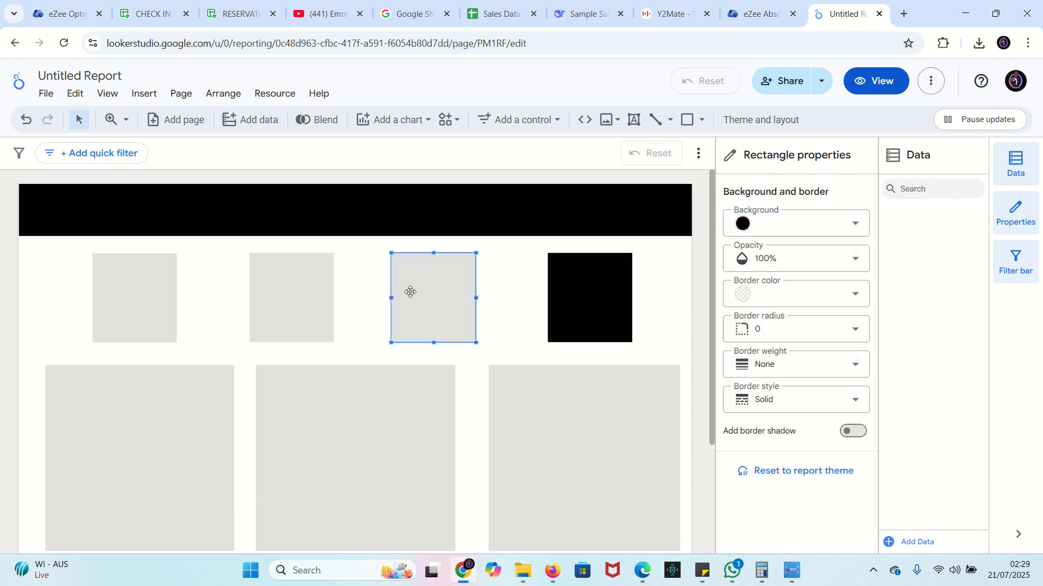
pyautogui.click(742, 227)
pyautogui.click(771, 263)
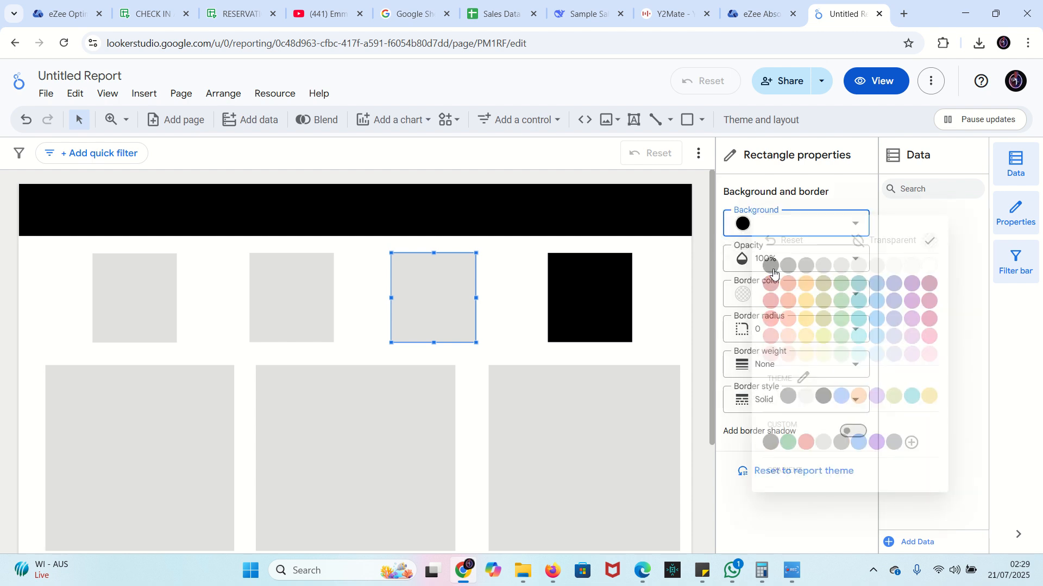
pyautogui.click(293, 315)
pyautogui.click(744, 224)
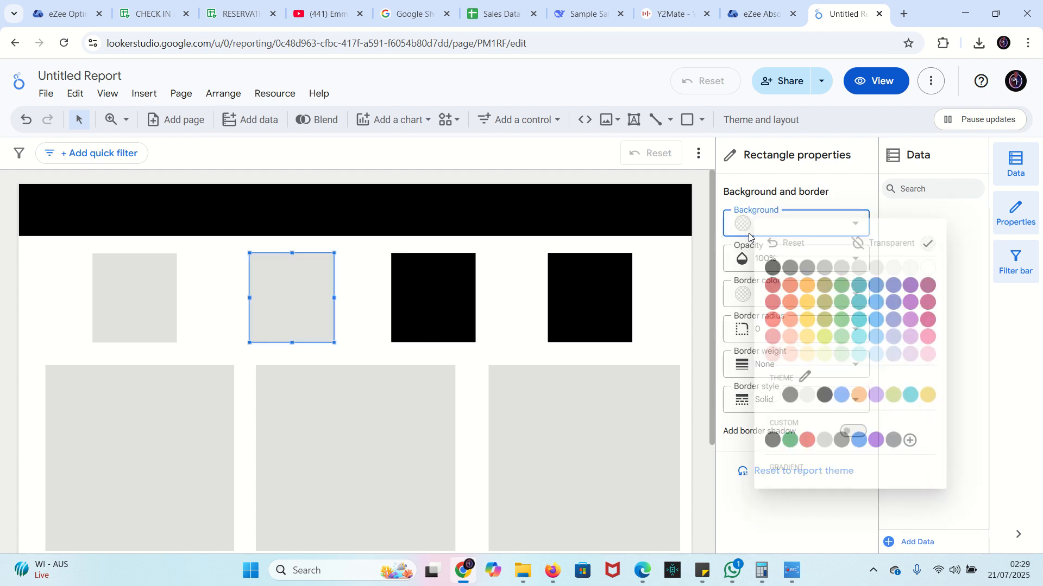
pyautogui.click(771, 264)
pyautogui.click(148, 298)
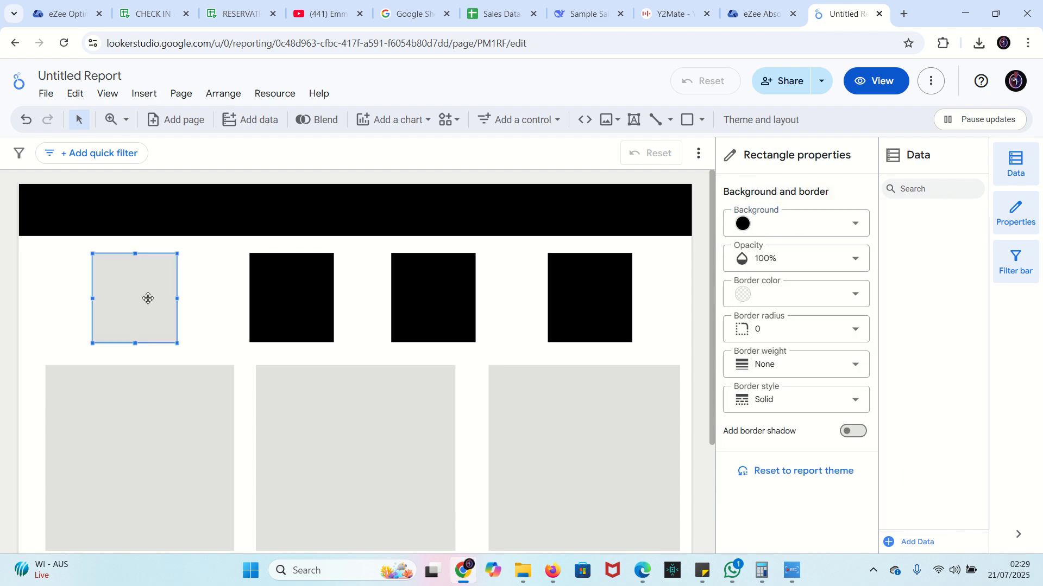
pyautogui.click(743, 230)
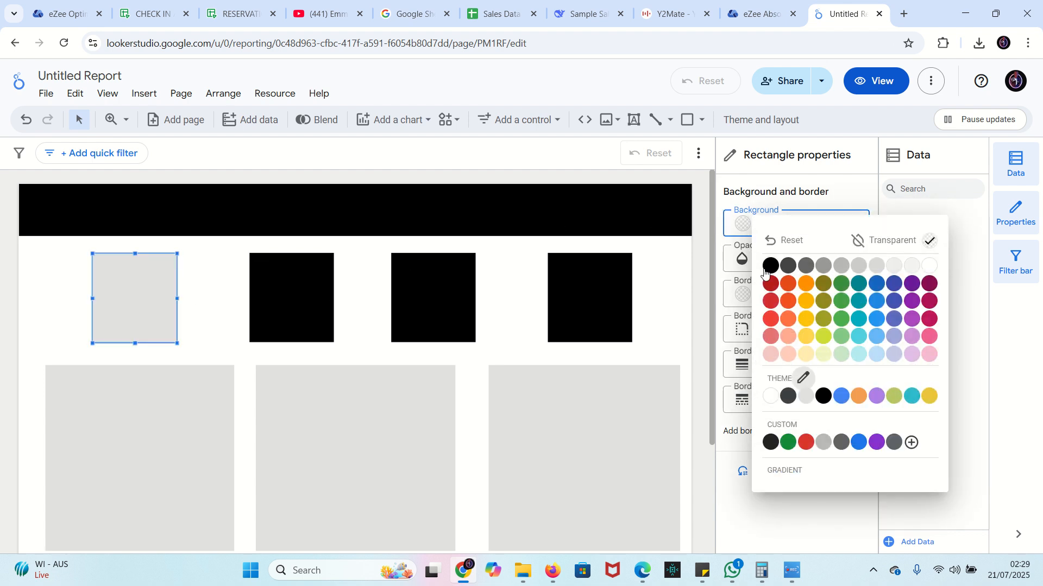
pyautogui.click(771, 263)
# Give each of the three large chart rectangles a black background and clear the selection
pyautogui.click(125, 482)
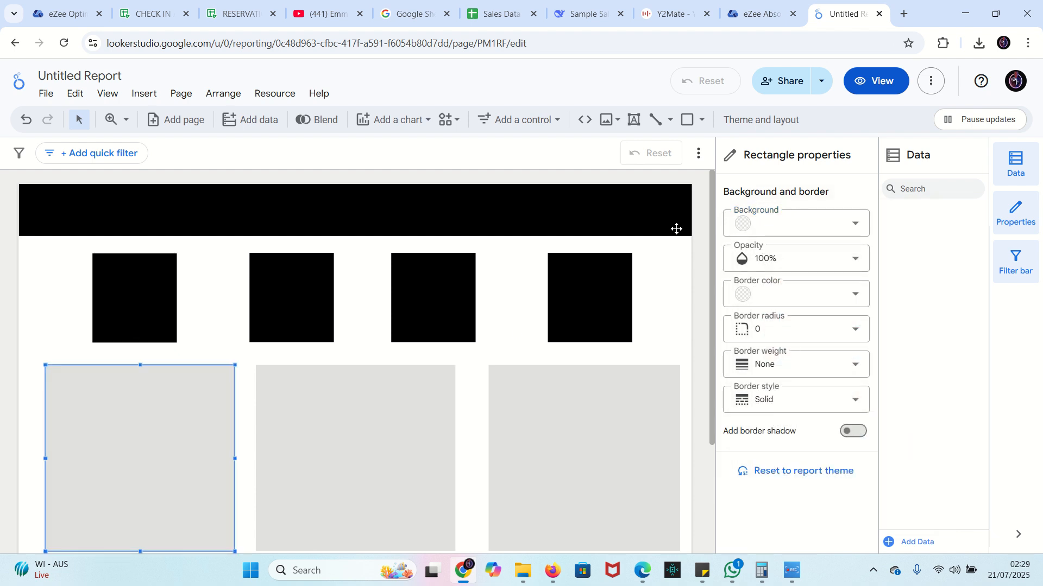
pyautogui.click(744, 230)
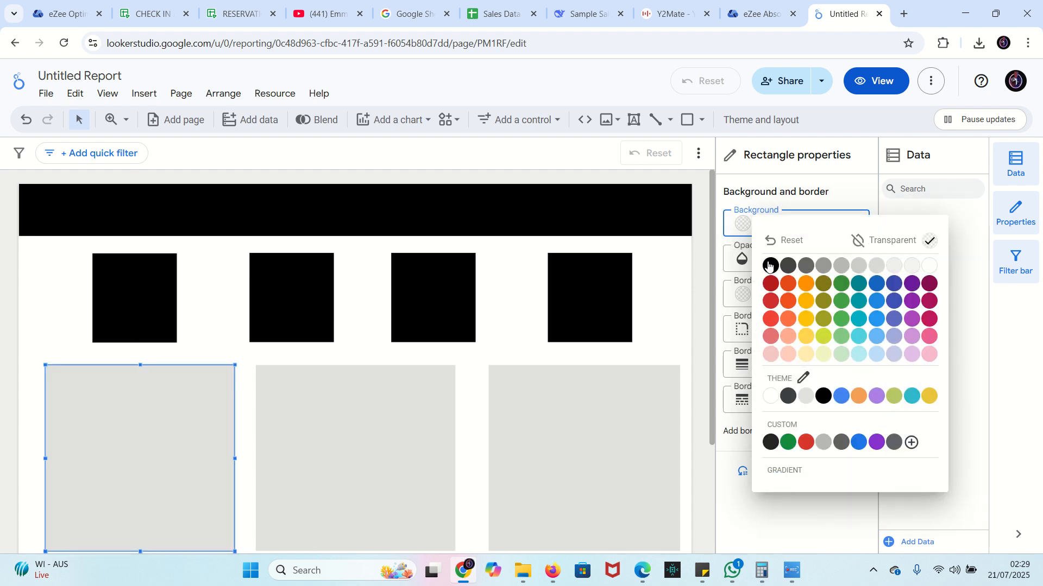
pyautogui.click(771, 264)
pyautogui.click(371, 407)
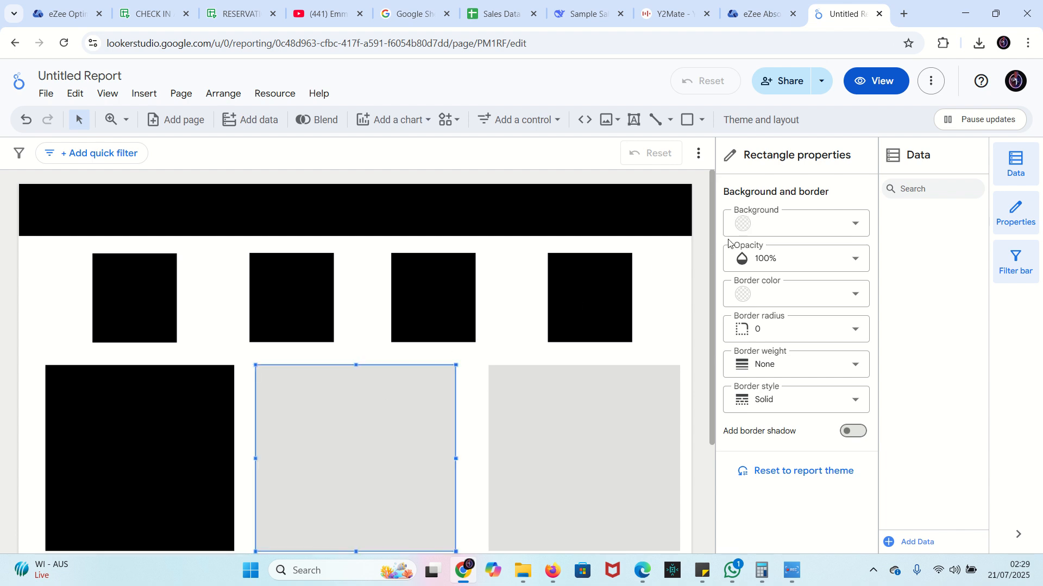
pyautogui.click(745, 225)
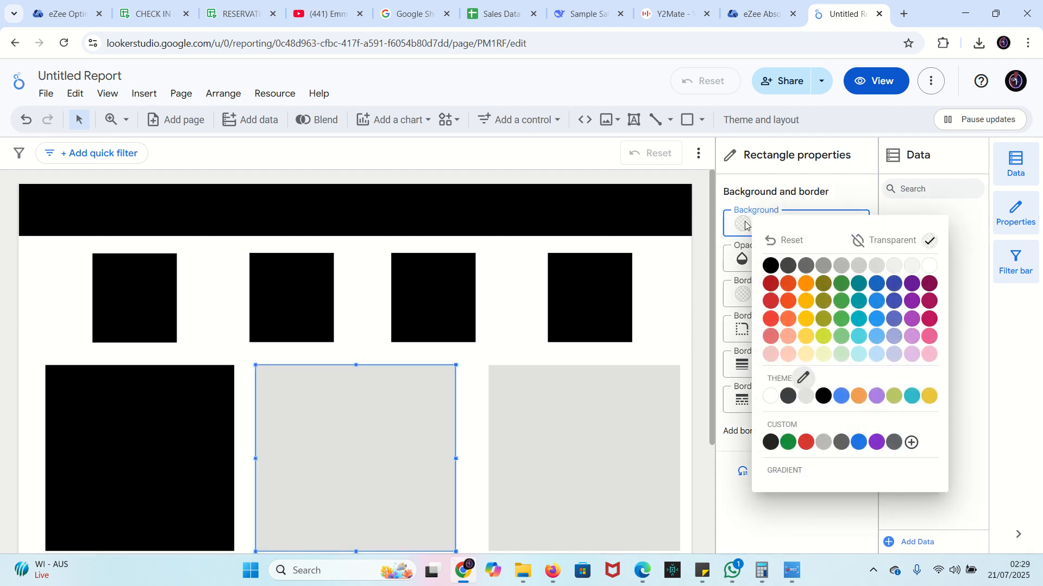
pyautogui.click(769, 264)
pyautogui.click(606, 426)
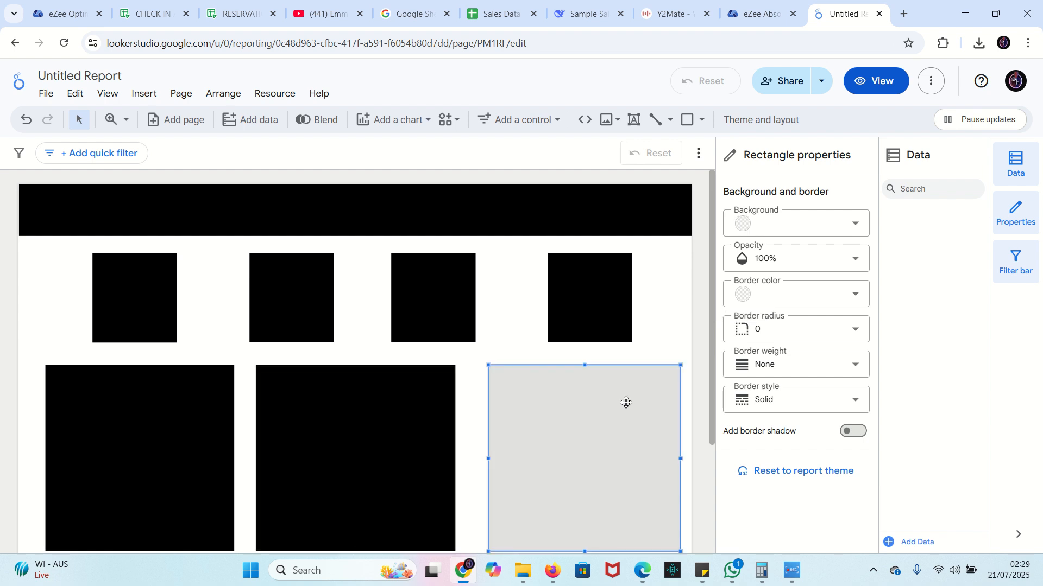
pyautogui.click(745, 224)
pyautogui.click(770, 264)
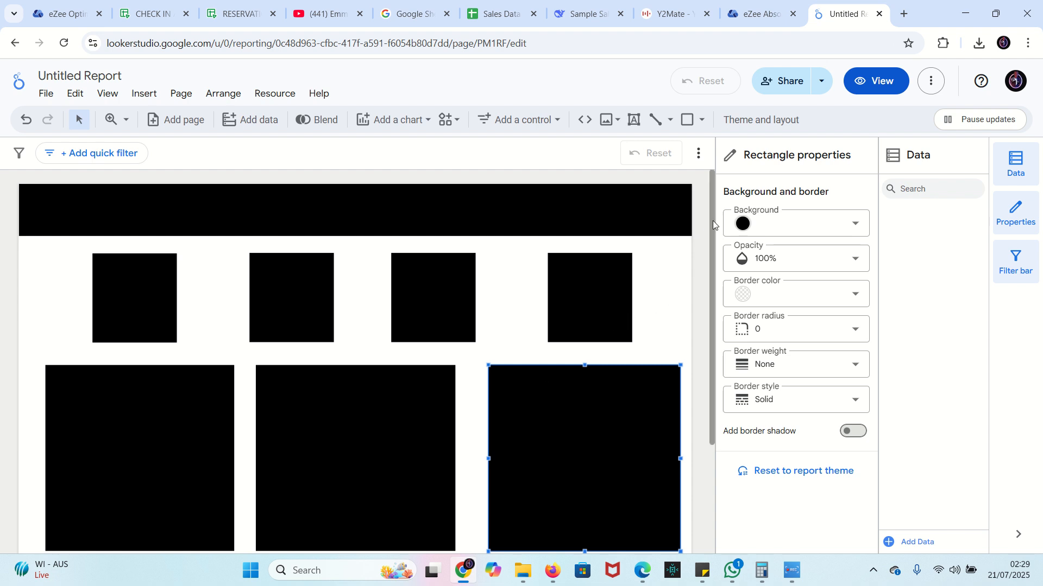
pyautogui.click(501, 249)
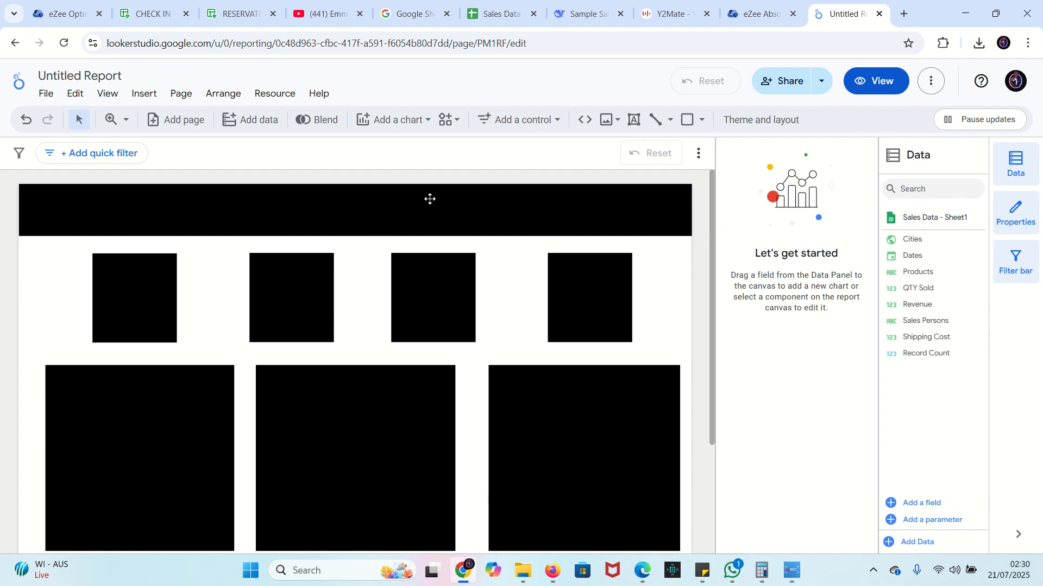
# Add a text box near the header's left end containing the title "Sales Report"
pyautogui.click(634, 122)
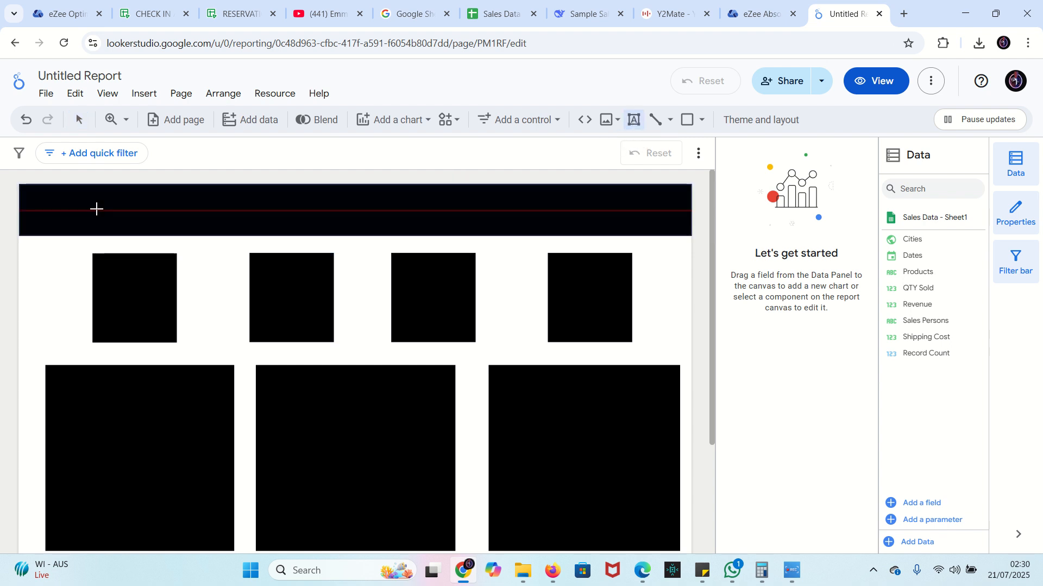
pyautogui.click(97, 209)
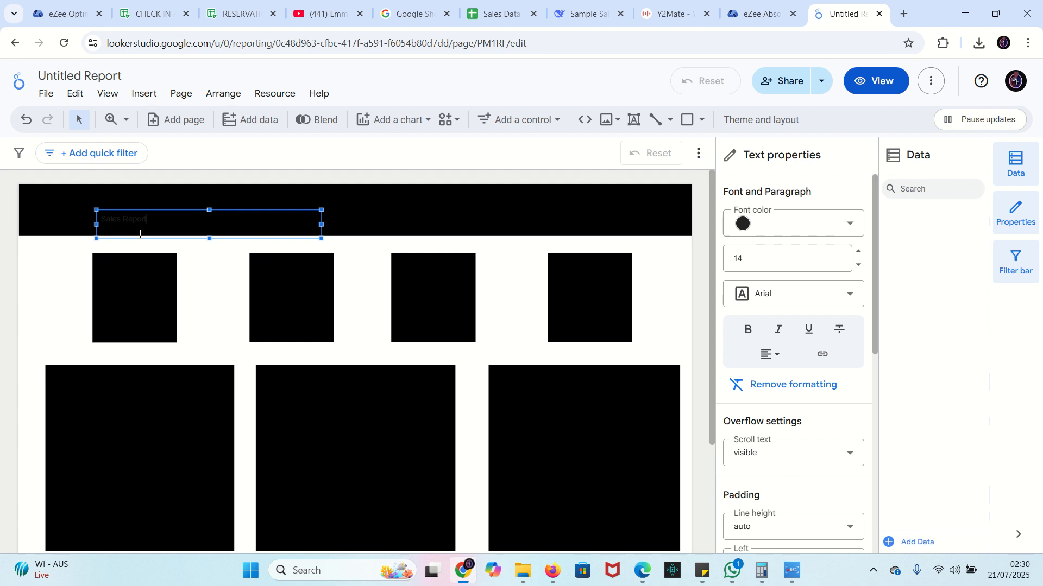
pyautogui.click(54, 266)
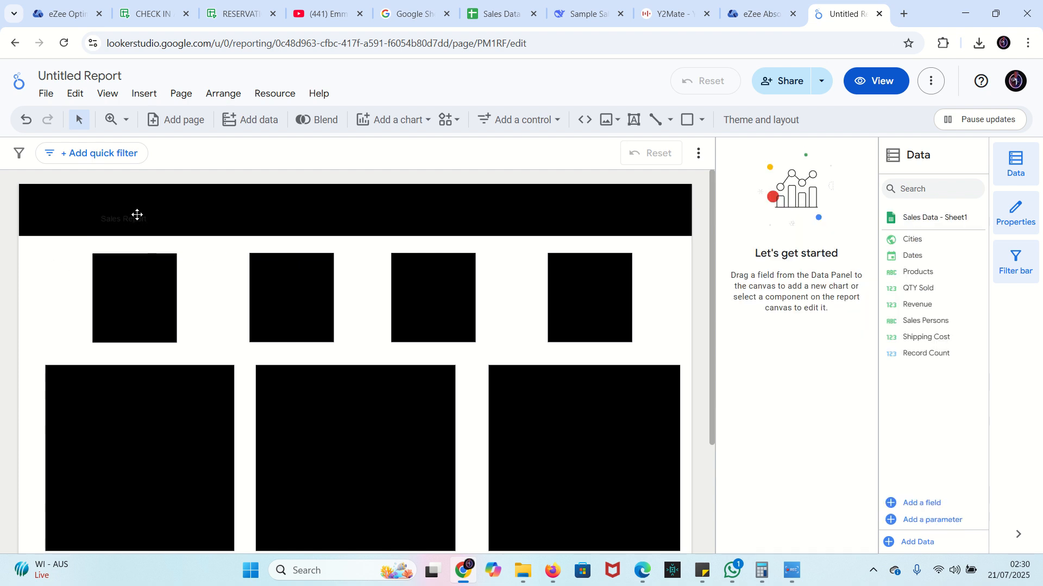
# Change the font color of the "Sales Report" title to amber
pyautogui.click(135, 214)
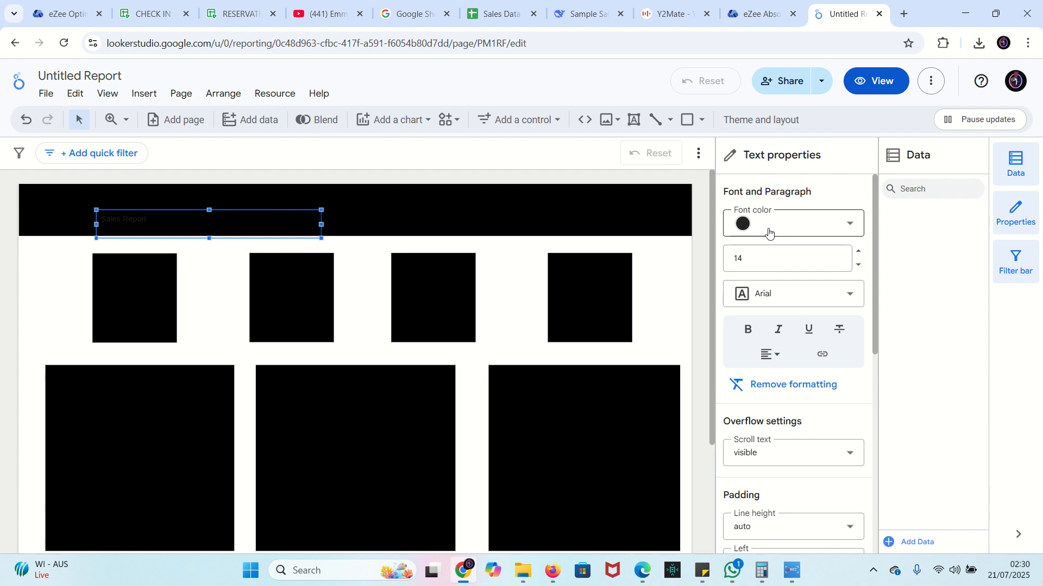
pyautogui.click(746, 233)
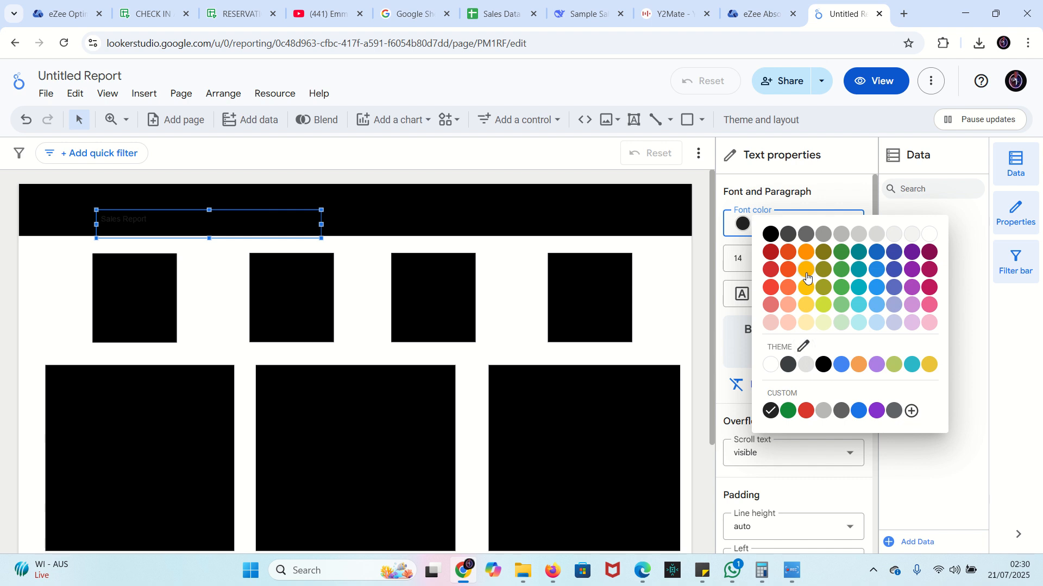
pyautogui.click(807, 278)
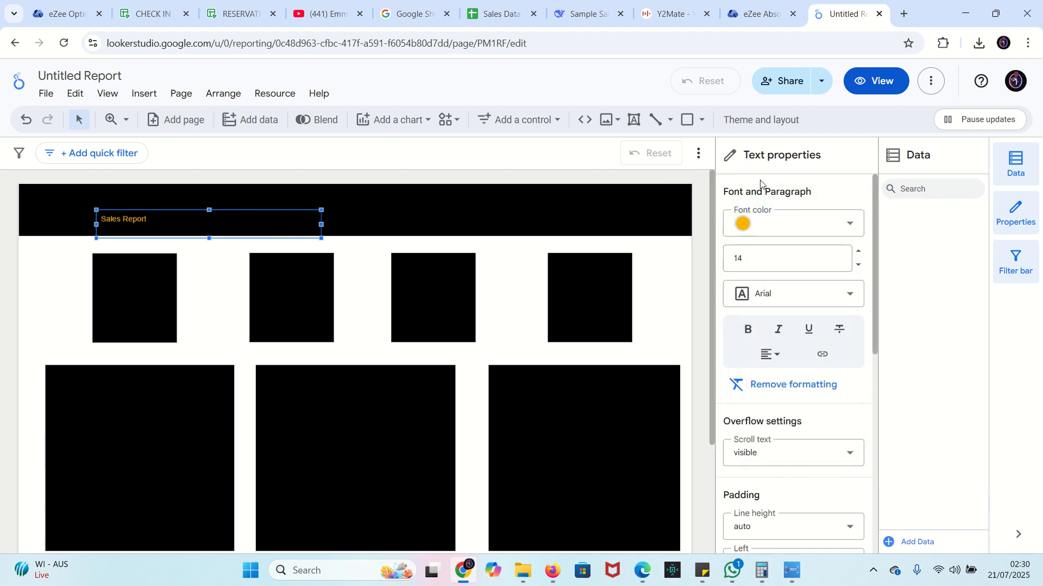
# Set the font size of the "Sales Report" title to 48
pyautogui.click(826, 258)
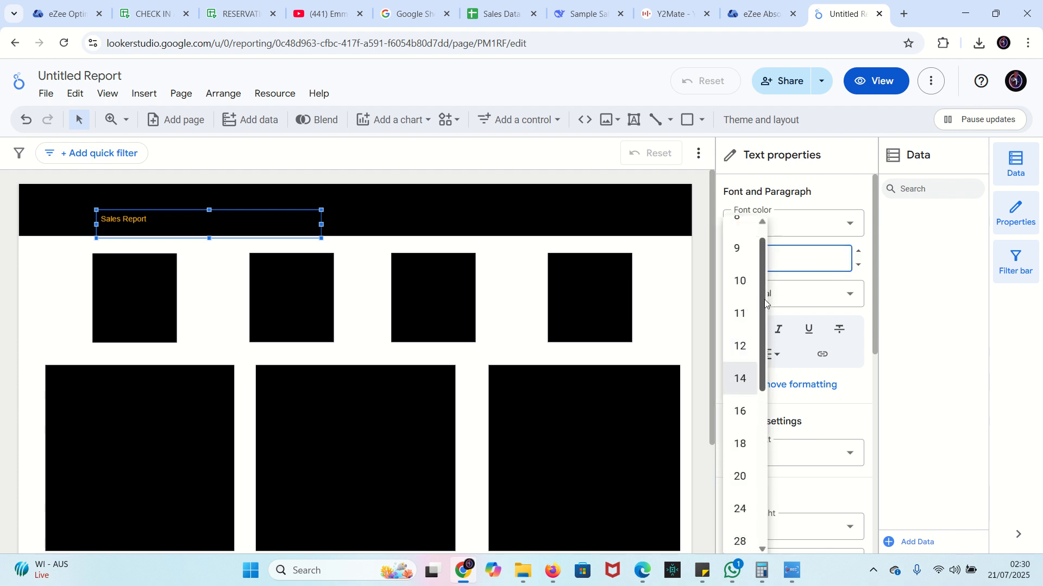
pyautogui.moveTo(760, 310); pyautogui.dragTo(761, 447)
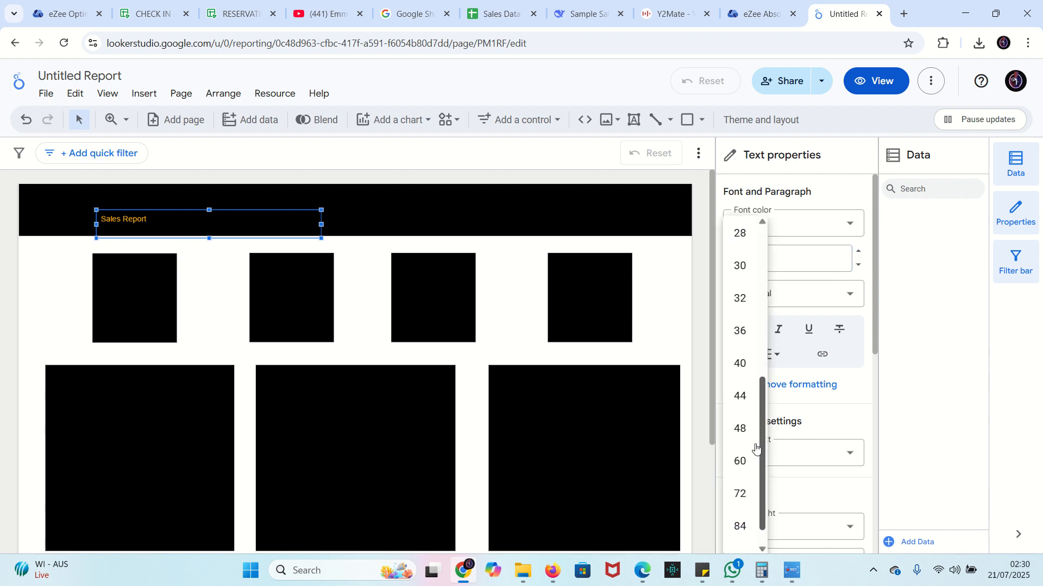
pyautogui.click(739, 429)
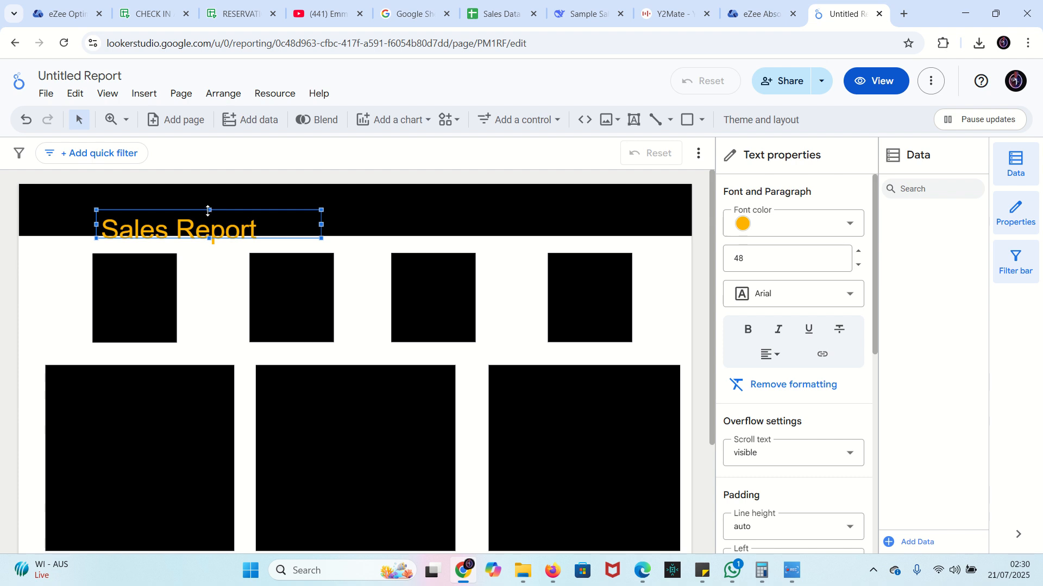
# Enlarge the title text box upward, extend its left edge, and pull in its right edge close to the text
pyautogui.moveTo(208, 211); pyautogui.dragTo(179, 213)
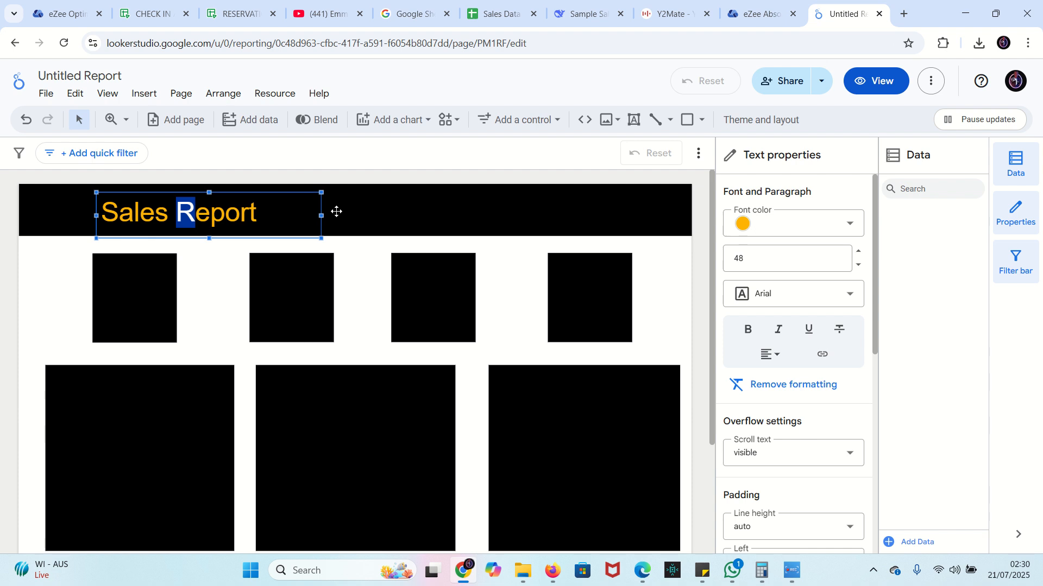
pyautogui.click(377, 221)
pyautogui.click(193, 213)
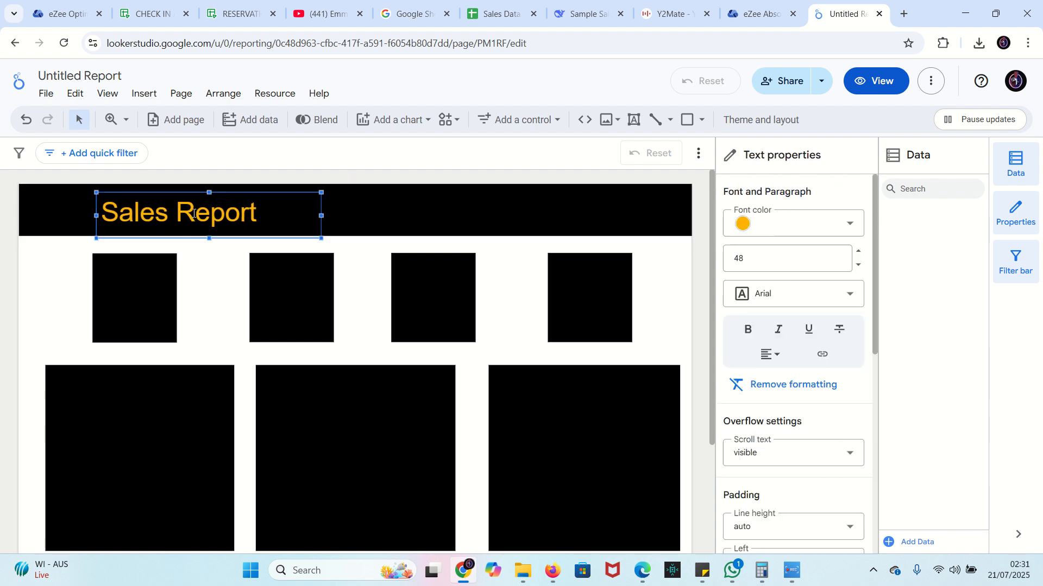
pyautogui.moveTo(96, 216); pyautogui.dragTo(64, 210)
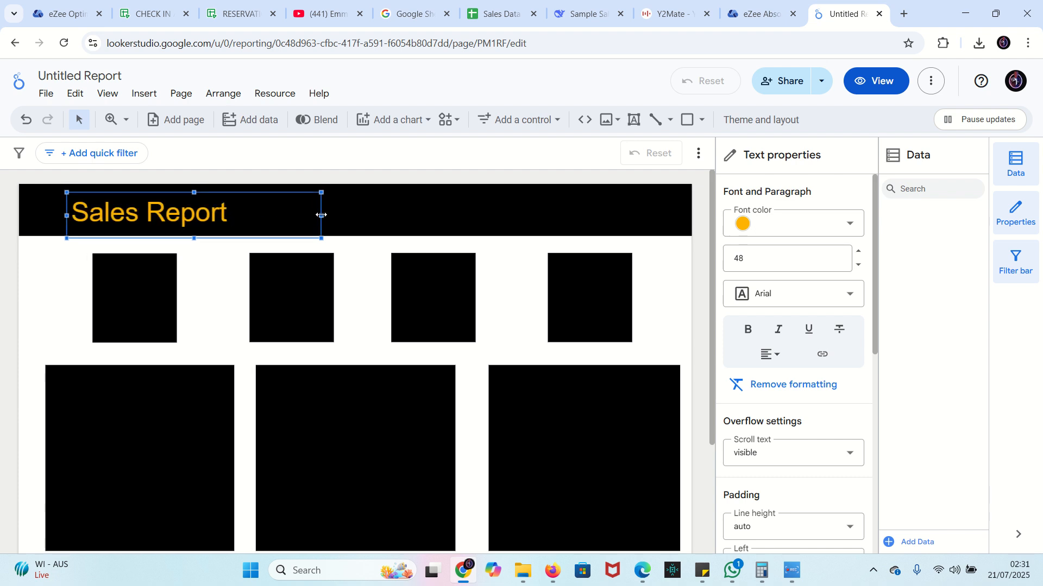
pyautogui.moveTo(321, 215); pyautogui.dragTo(315, 216)
pyautogui.moveTo(245, 208); pyautogui.dragTo(250, 209)
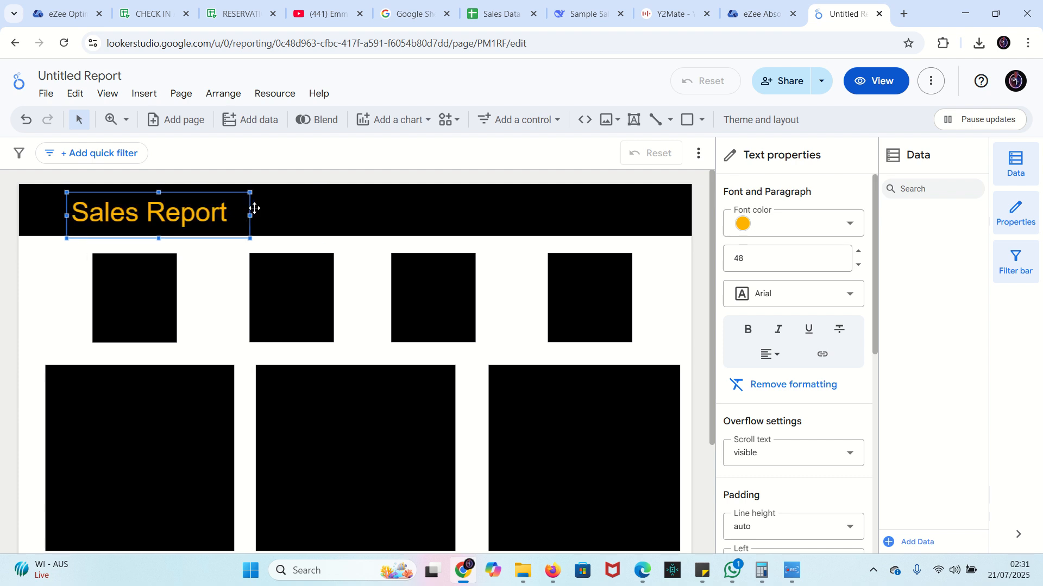
pyautogui.click(375, 195)
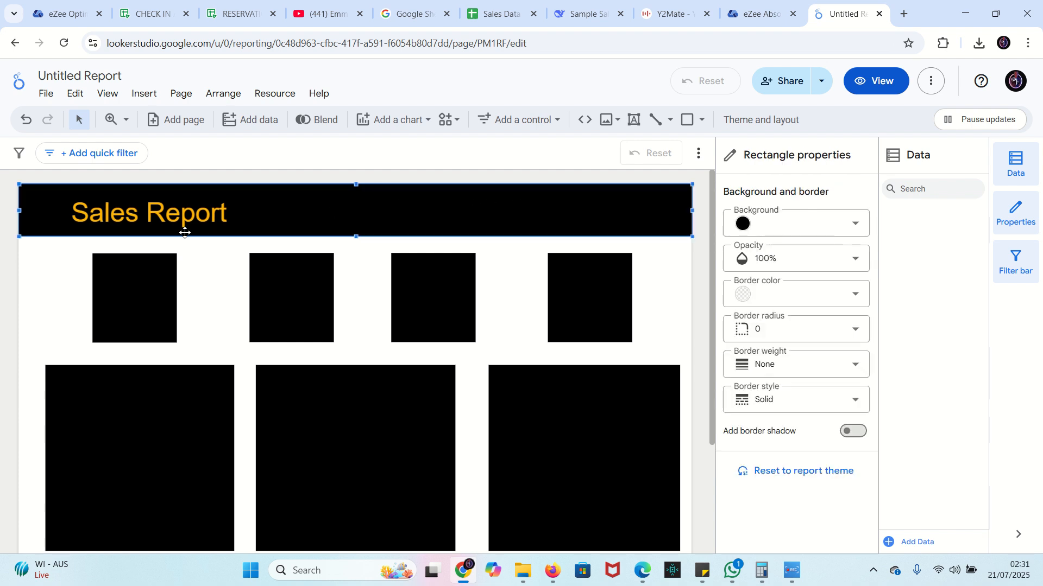
# Adjust the title text box's bottom and top edges so it fits inside the black header, and clear the selection
pyautogui.click(160, 232)
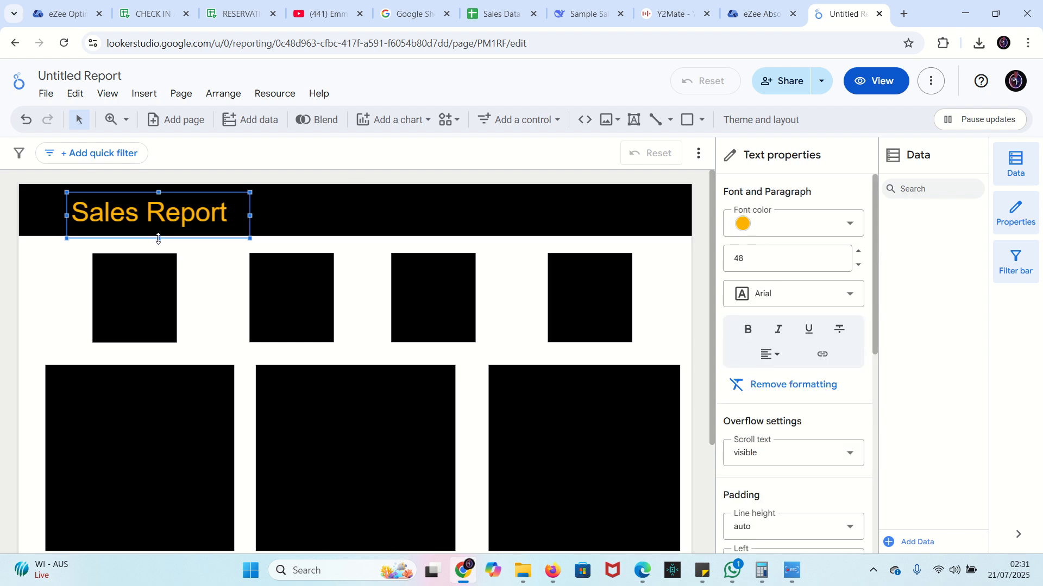
pyautogui.moveTo(158, 239); pyautogui.dragTo(158, 233)
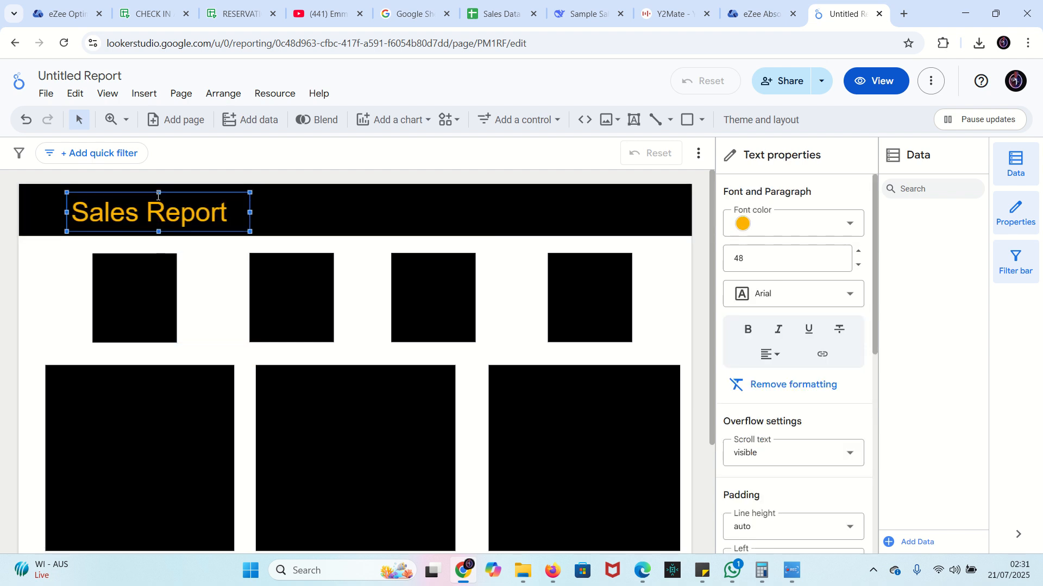
pyautogui.moveTo(156, 193); pyautogui.dragTo(155, 187)
pyautogui.click(367, 213)
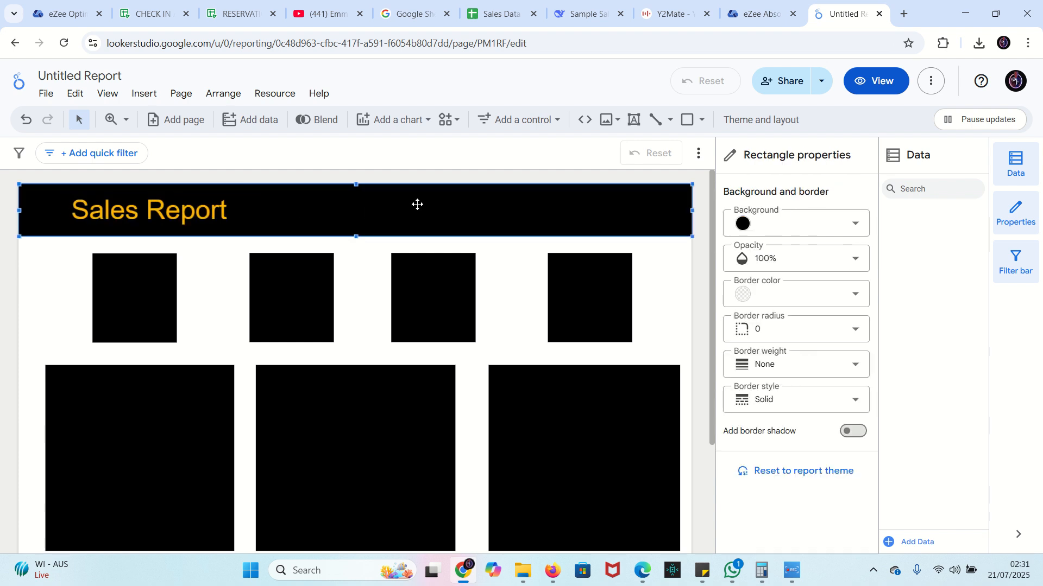
pyautogui.click(344, 285)
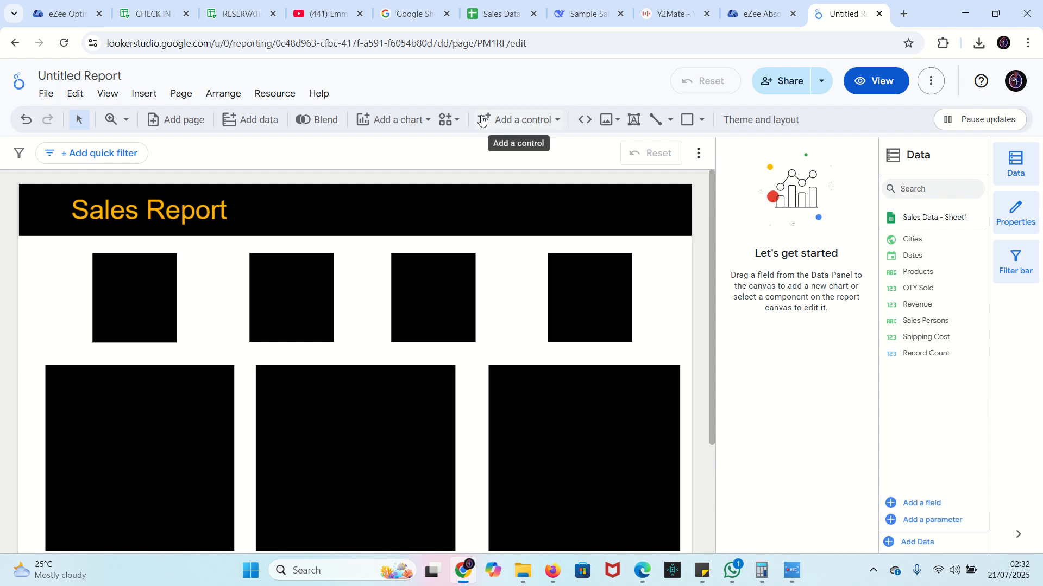
# Add a Total scorecard on the first black card rectangle and stretch it upward to nearly fill the card
pyautogui.click(429, 122)
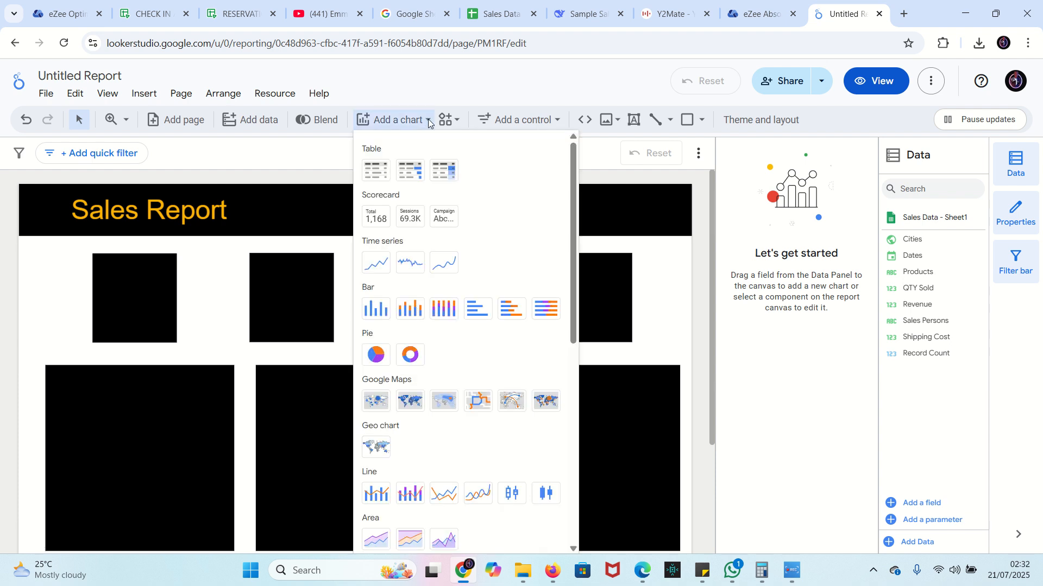
pyautogui.click(374, 216)
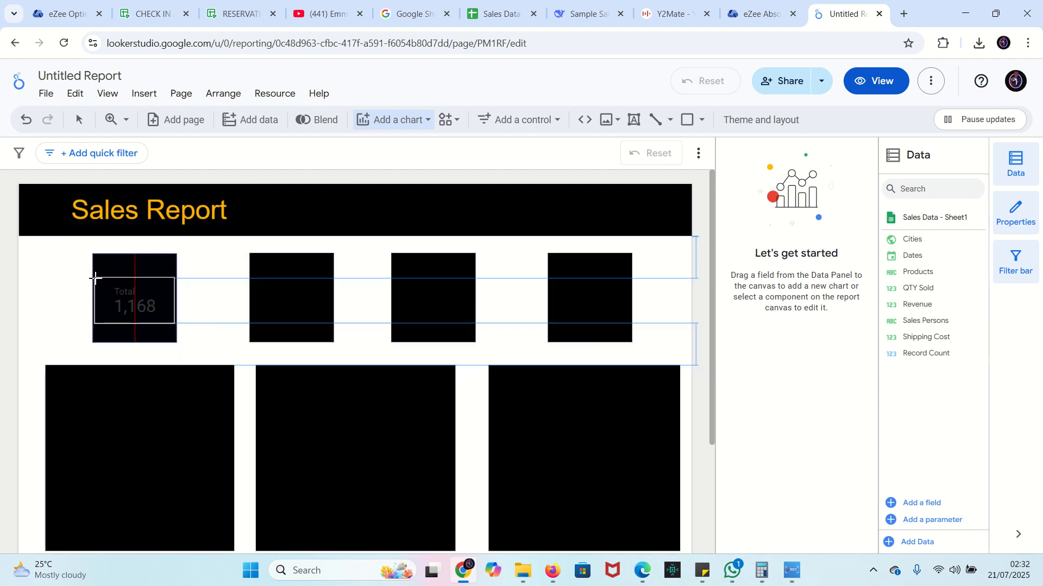
pyautogui.click(96, 279)
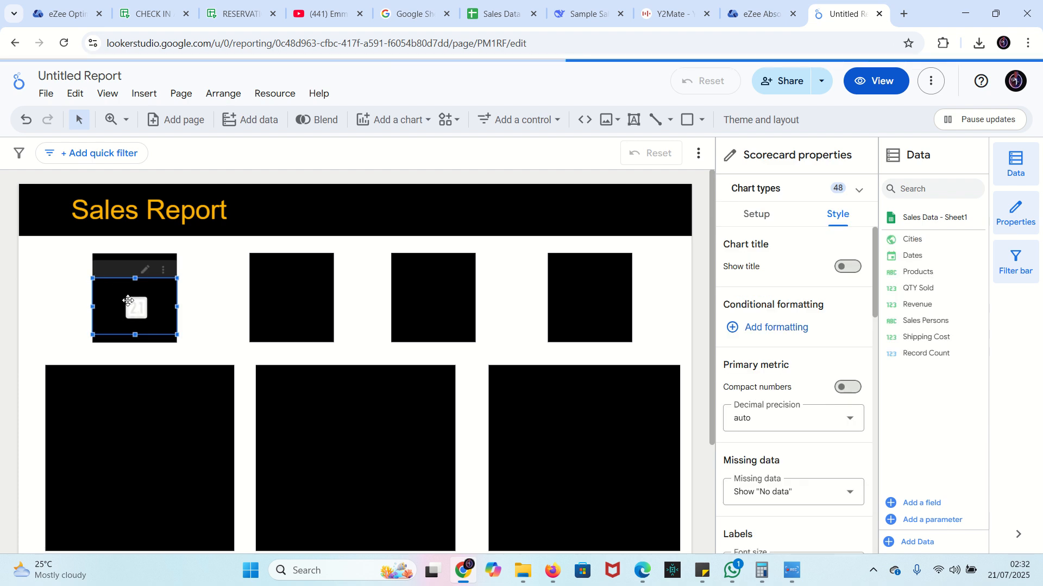
pyautogui.moveTo(136, 279); pyautogui.dragTo(135, 264)
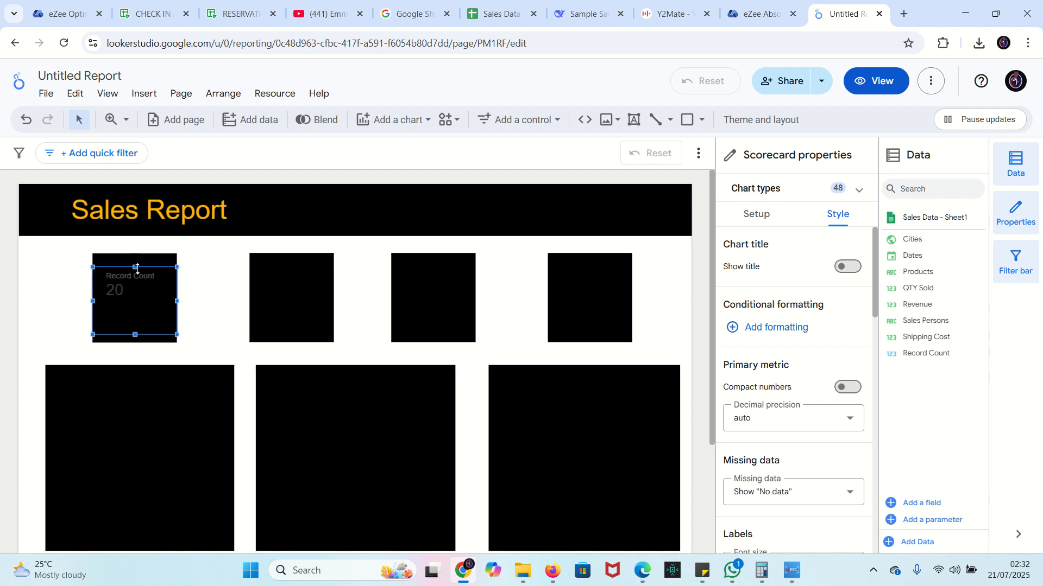
pyautogui.moveTo(135, 334); pyautogui.dragTo(135, 334)
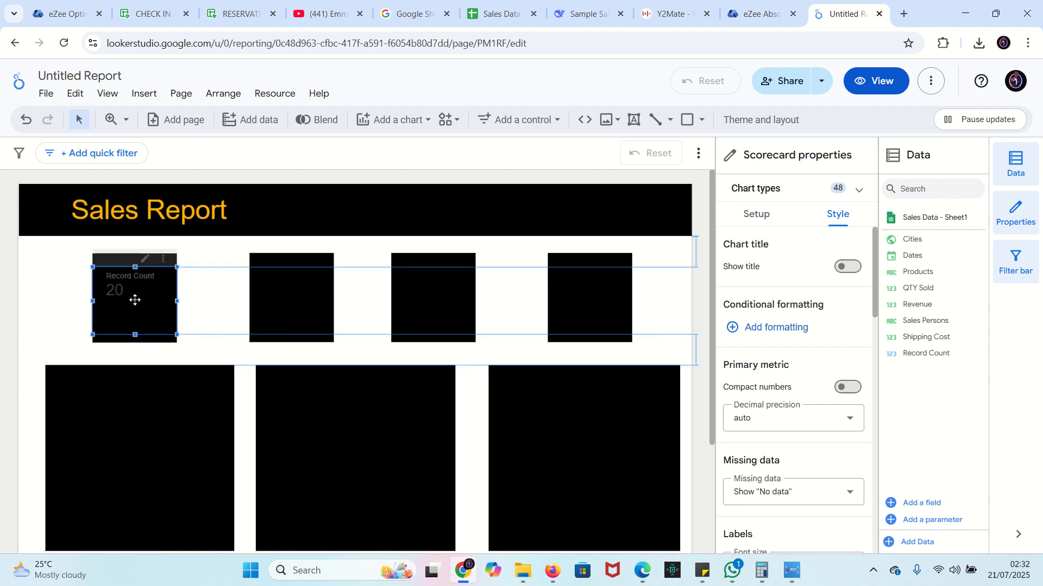
pyautogui.moveTo(135, 267); pyautogui.dragTo(136, 260)
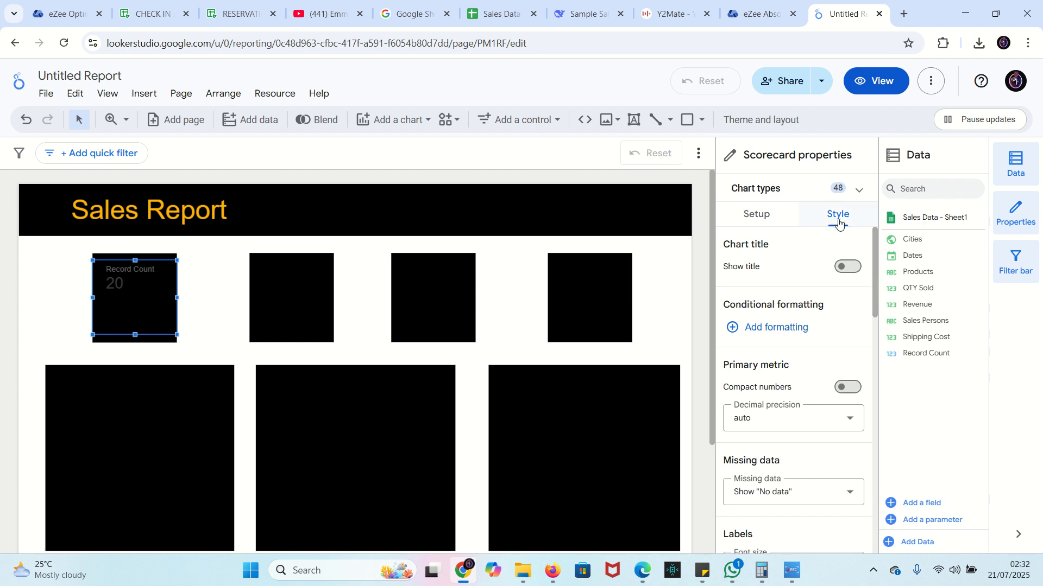
# Check the Sales Data sheet's columns and set the scorecard's primary metric to QTY Sold
pyautogui.click(760, 216)
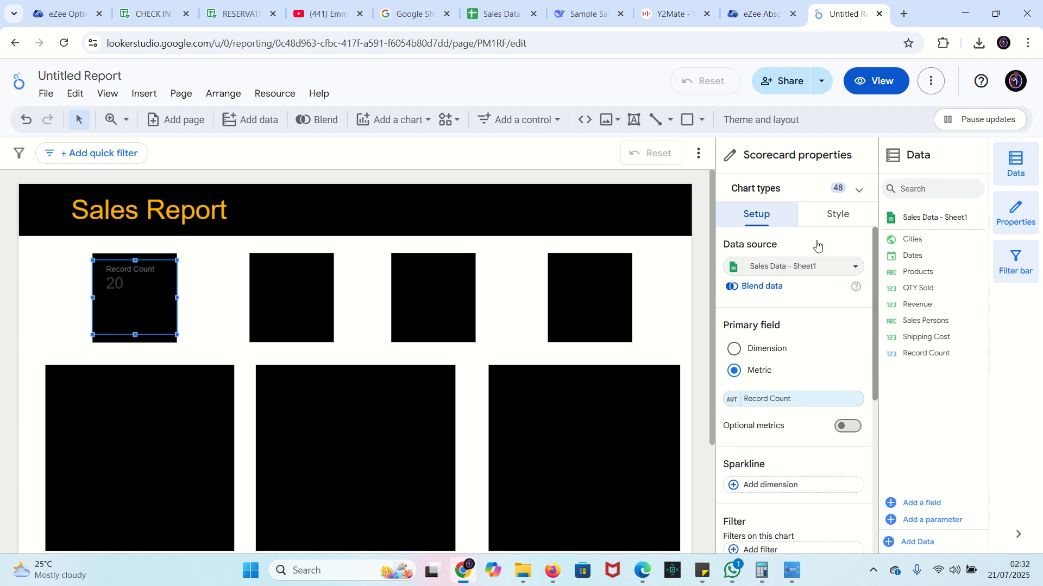
pyautogui.click(502, 12)
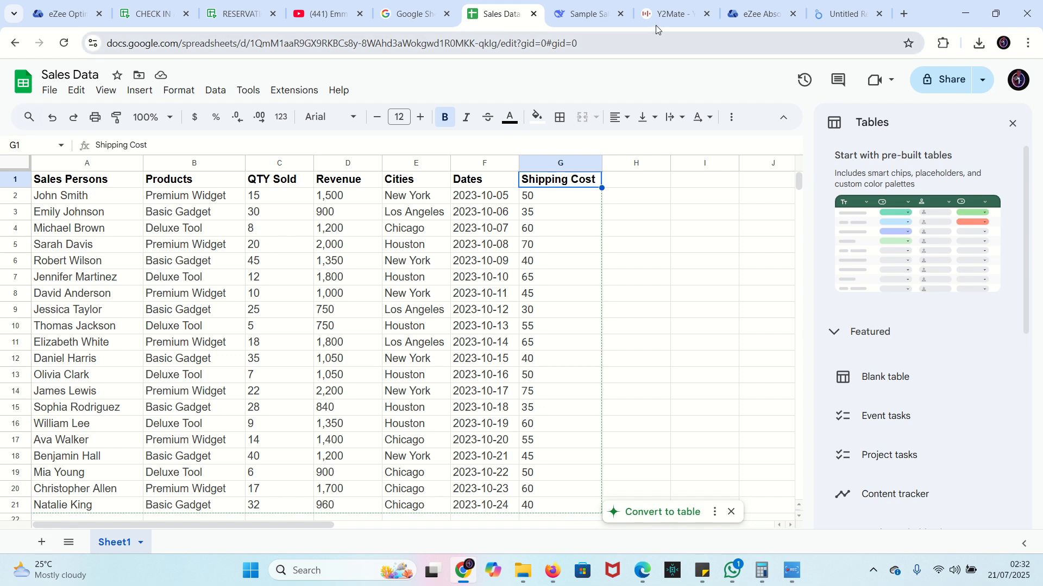
pyautogui.click(844, 14)
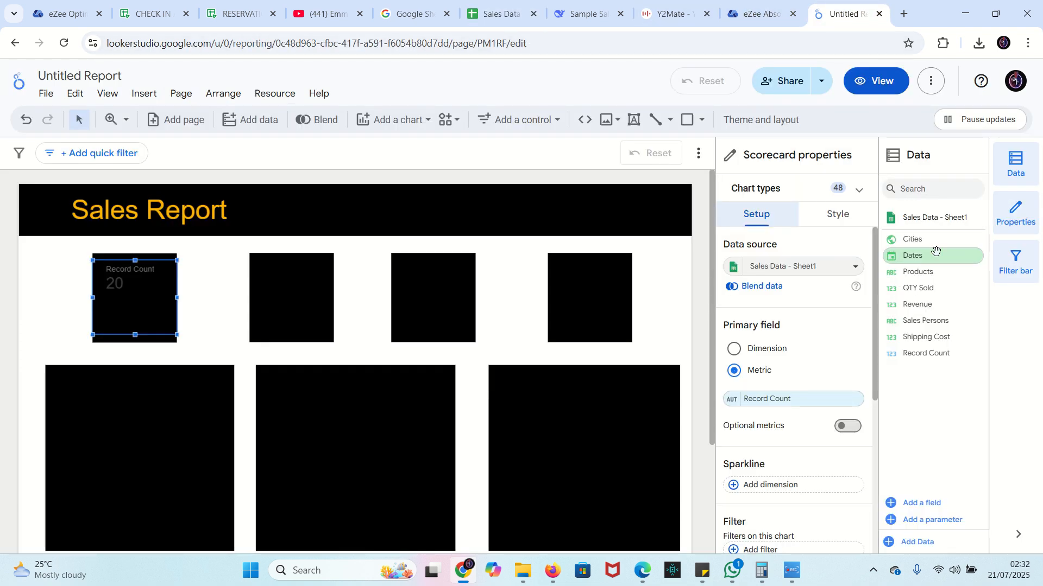
pyautogui.click(775, 402)
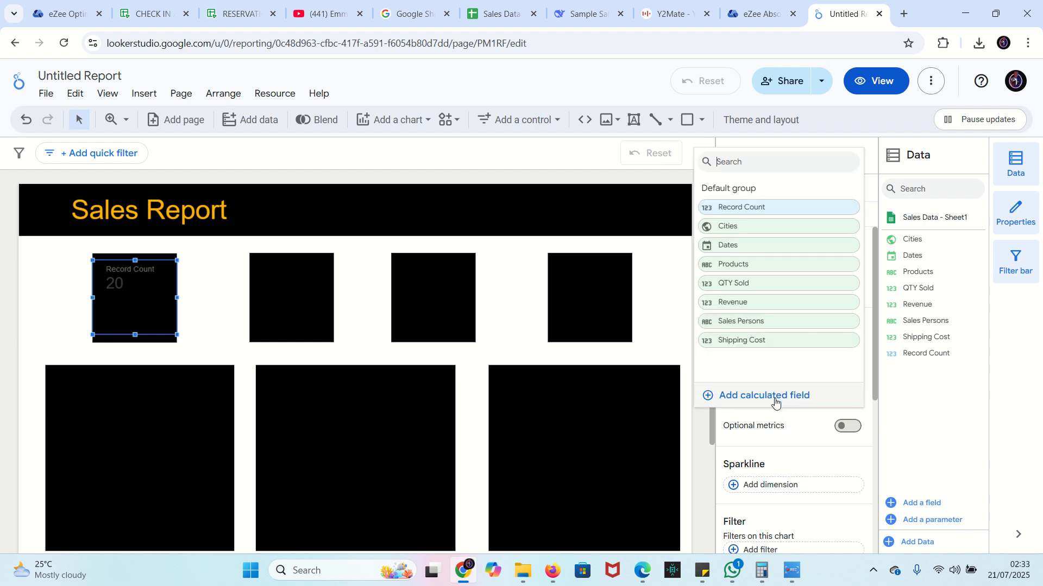
pyautogui.click(745, 283)
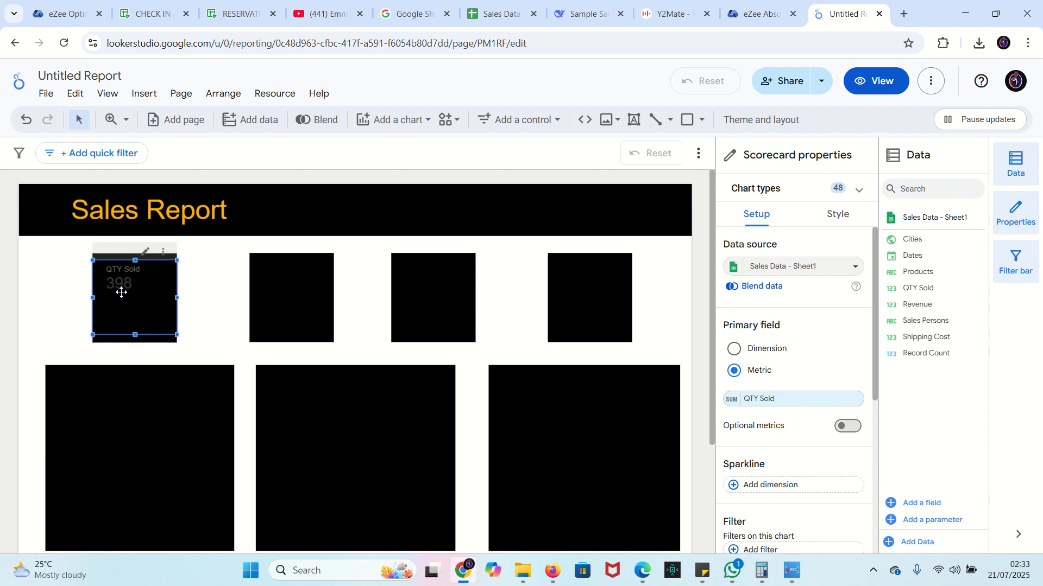
# Change the QTY Sold scorecard's label font color to amber and center its field value
pyautogui.click(839, 217)
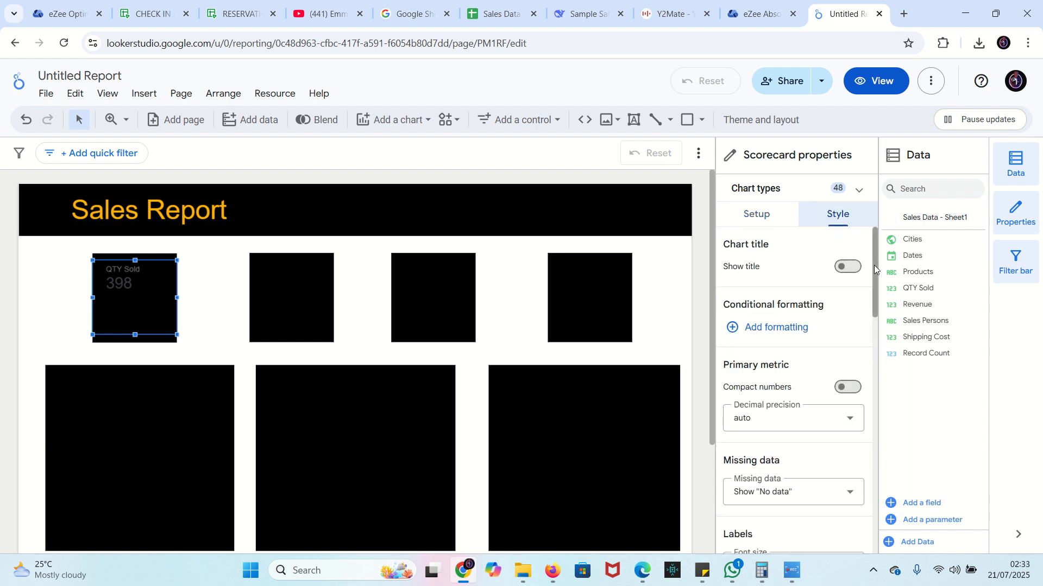
pyautogui.moveTo(875, 266); pyautogui.dragTo(885, 292)
pyautogui.scroll(-3, 768, 334)
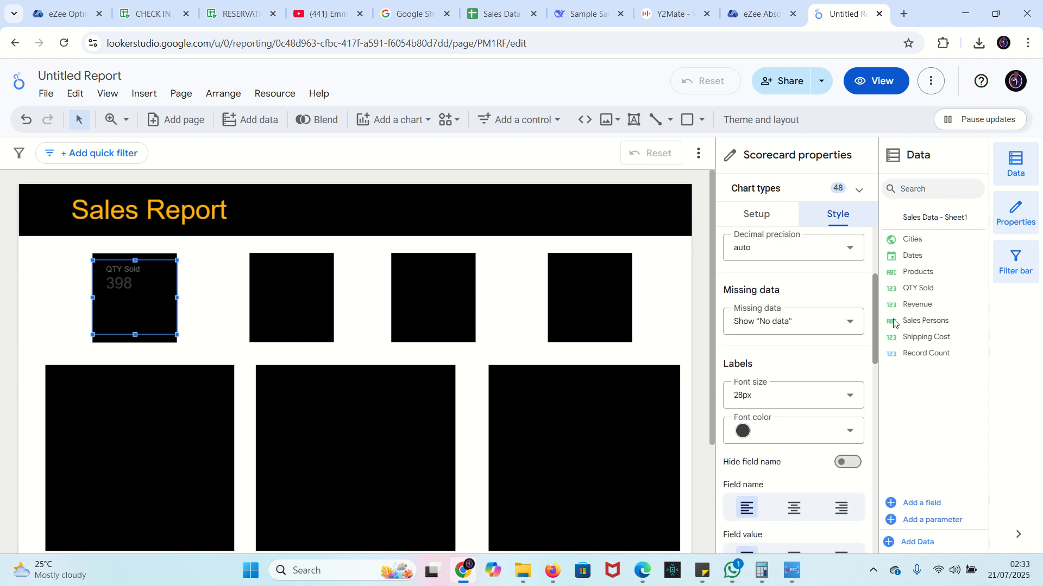
pyautogui.click(744, 341)
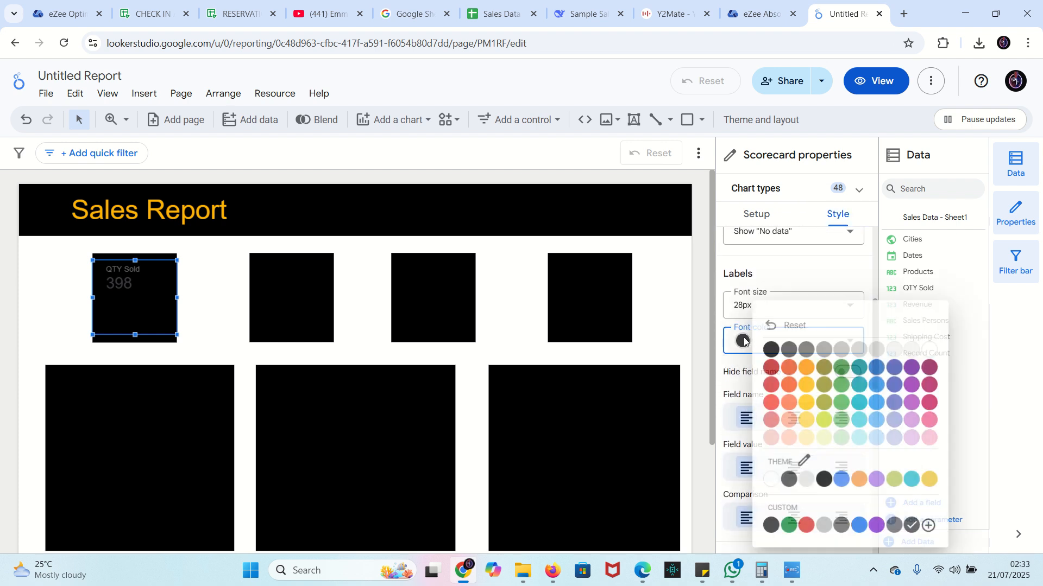
pyautogui.click(807, 386)
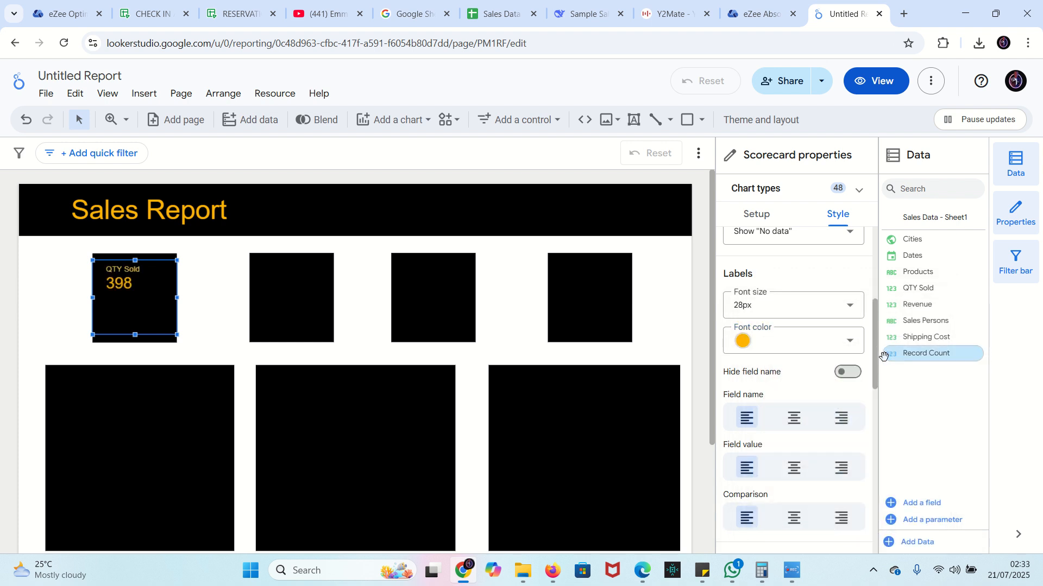
pyautogui.click(788, 470)
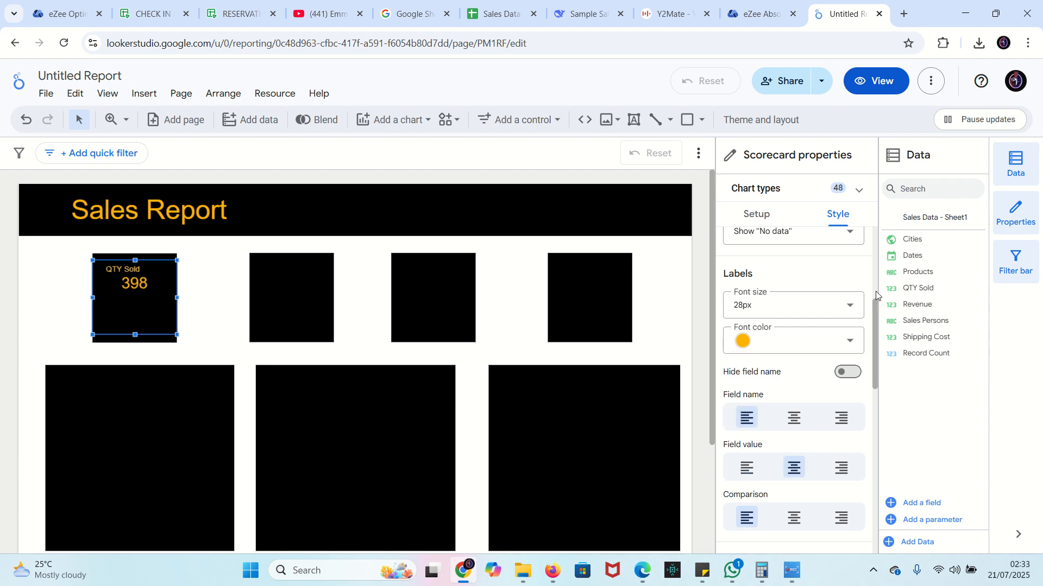
# Show the scorecard's QTY Sold chart title in amber and hide the duplicate field name
pyautogui.moveTo(874, 308); pyautogui.dragTo(871, 229)
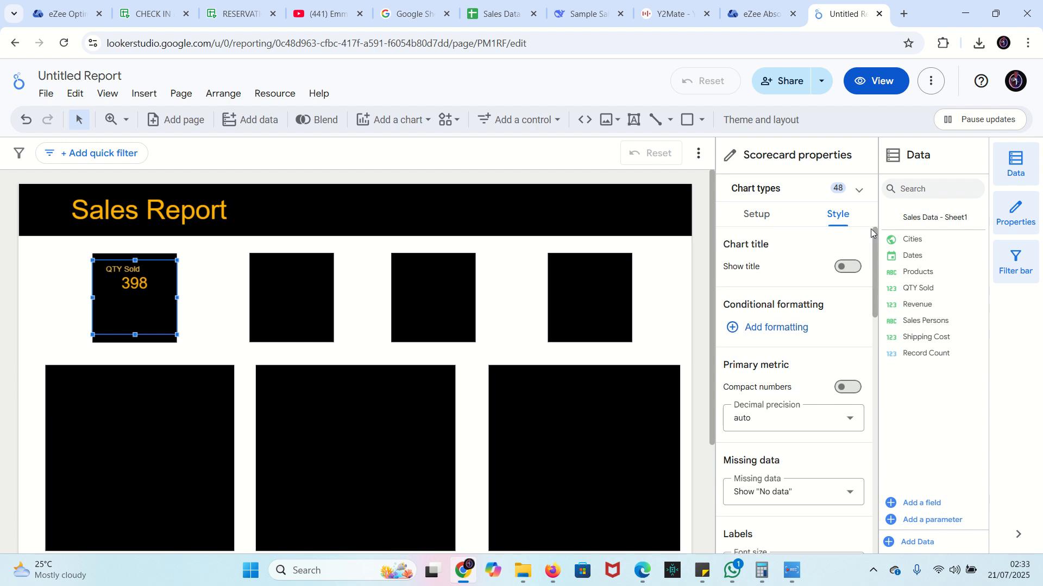
pyautogui.click(848, 267)
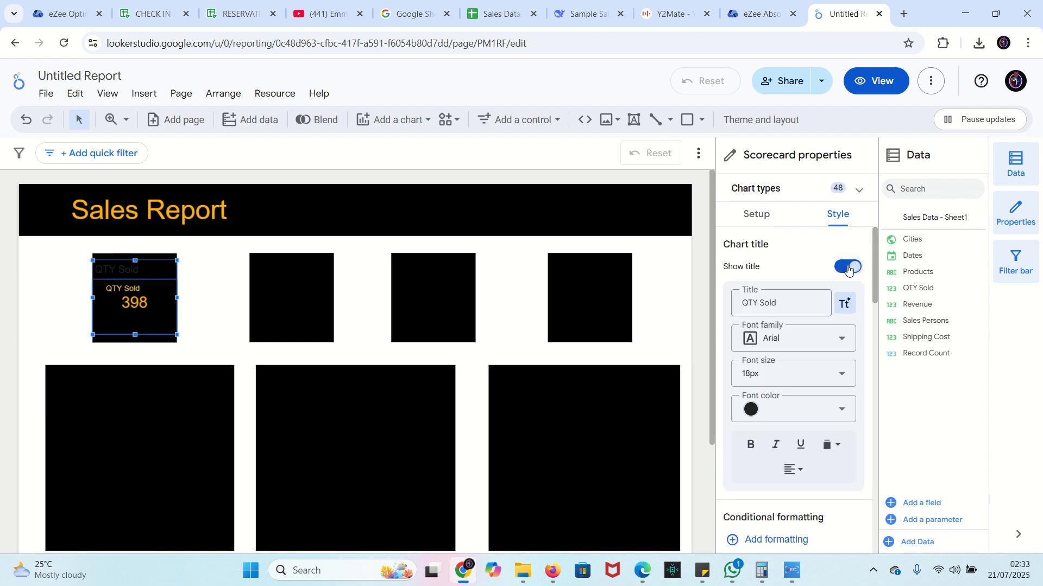
pyautogui.click(751, 410)
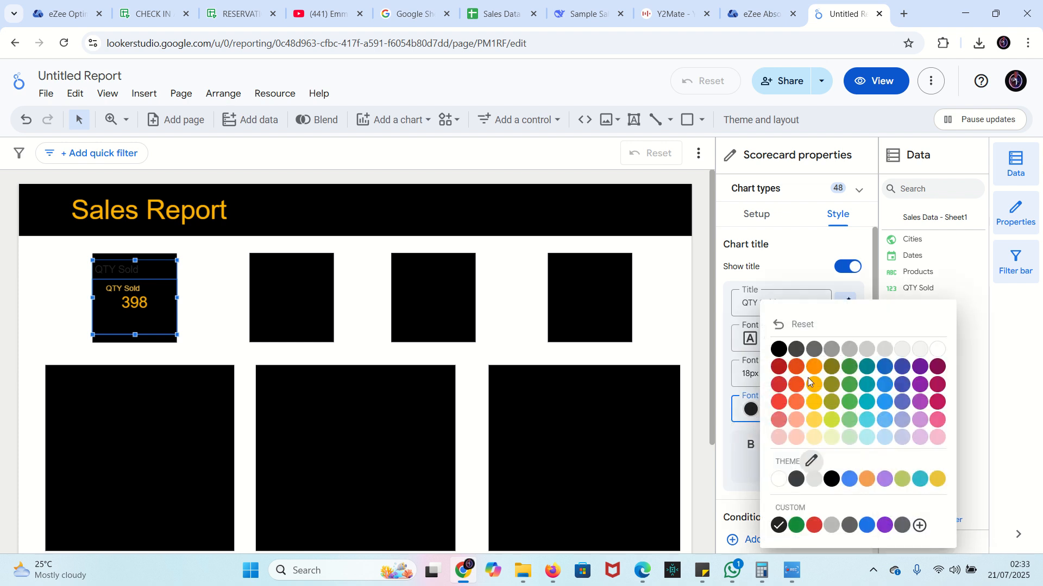
pyautogui.click(813, 402)
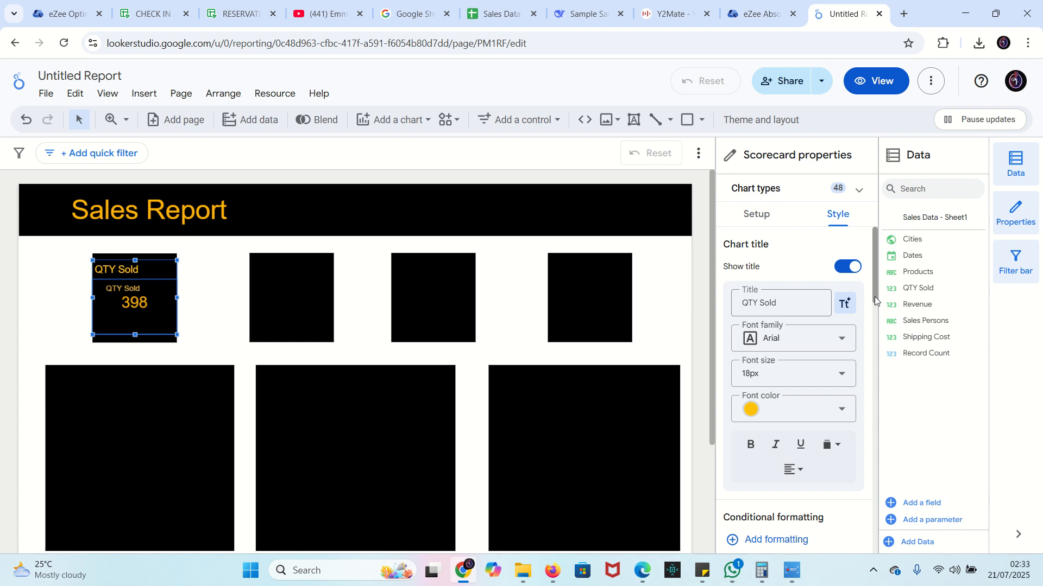
pyautogui.moveTo(874, 296); pyautogui.dragTo(904, 423)
pyautogui.click(850, 321)
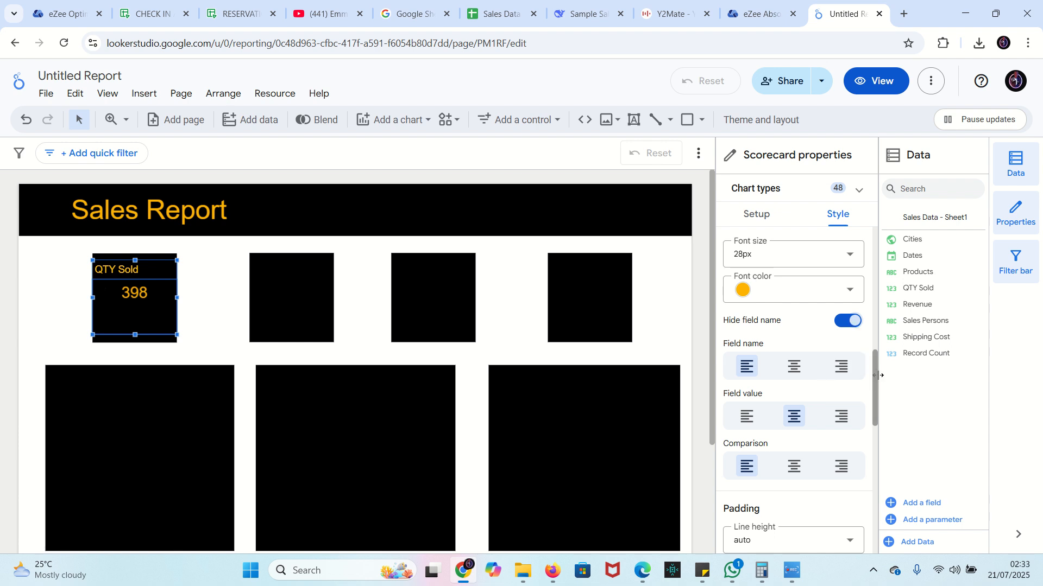
# Set the QTY Sold scorecard's label font size to 36px and make its chart title bold
pyautogui.moveTo(874, 373); pyautogui.dragTo(872, 361)
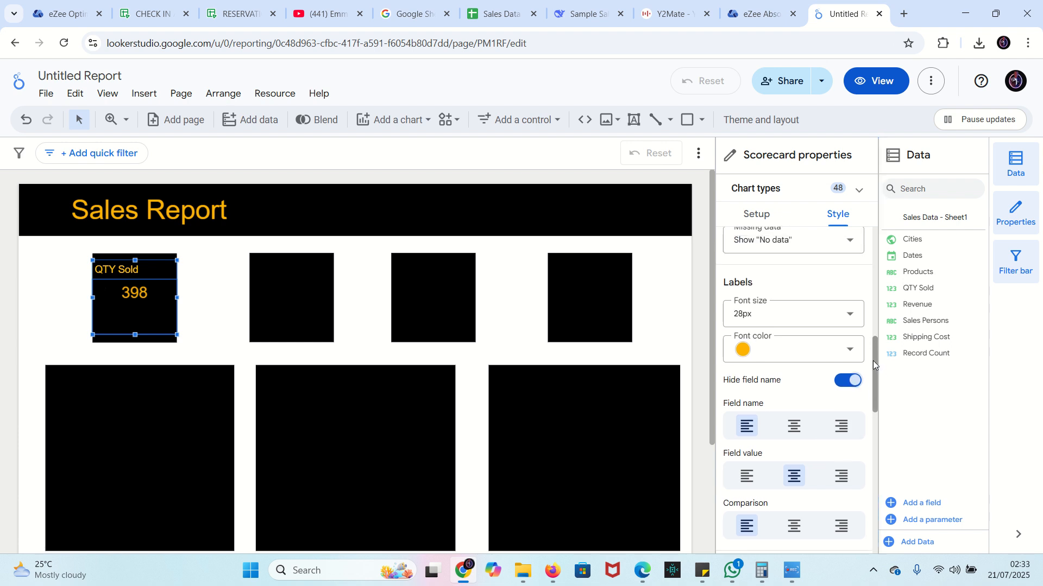
pyautogui.click(852, 317)
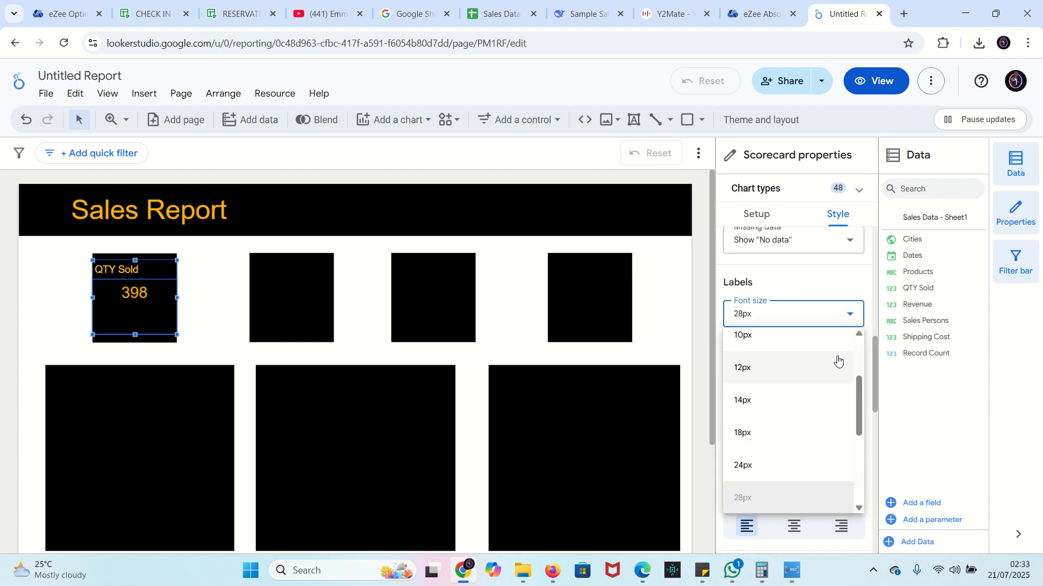
pyautogui.moveTo(859, 418); pyautogui.dragTo(862, 458)
pyautogui.click(763, 427)
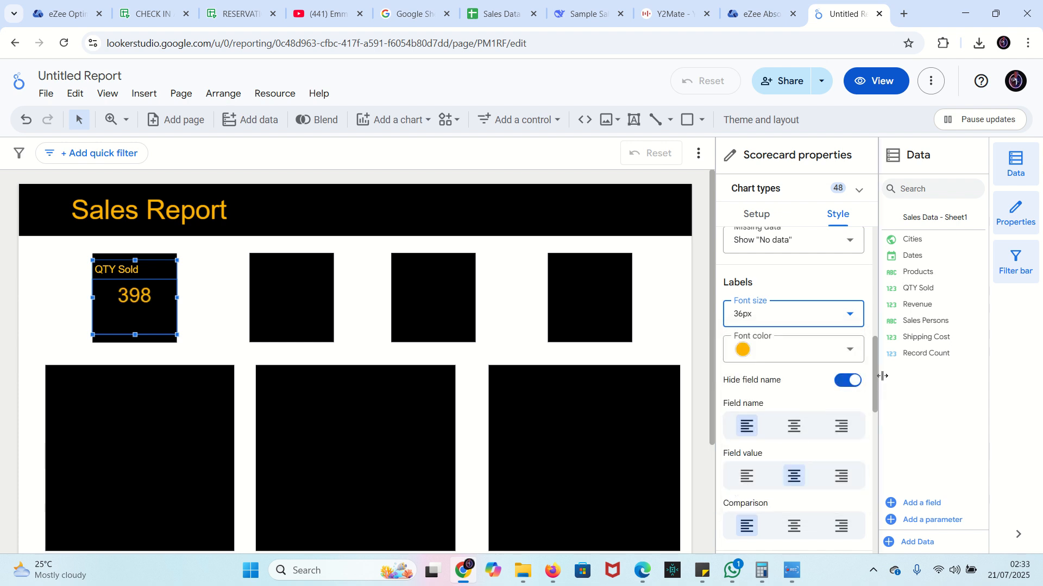
pyautogui.scroll(6, 874, 381)
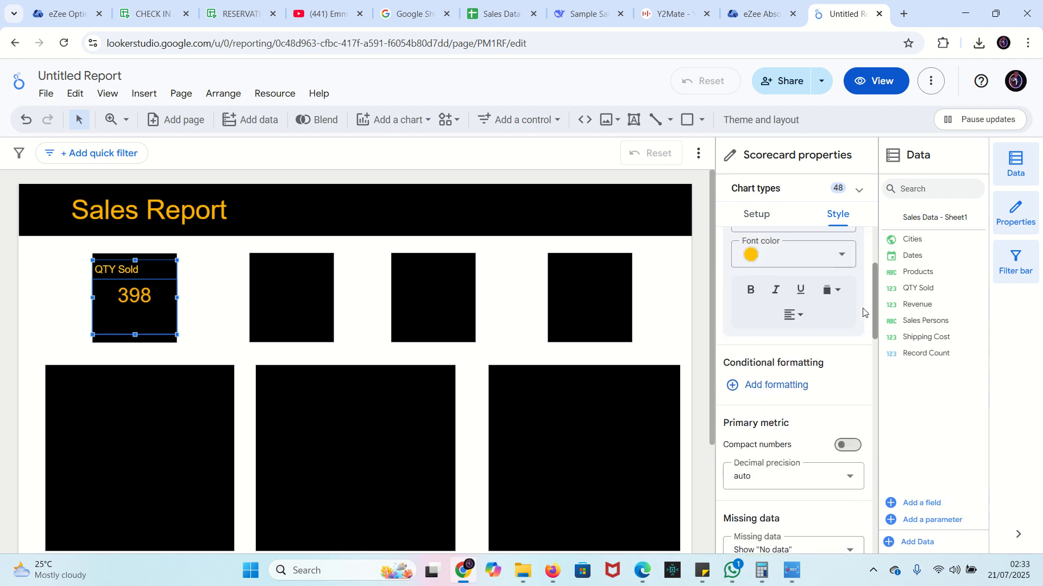
pyautogui.click(746, 346)
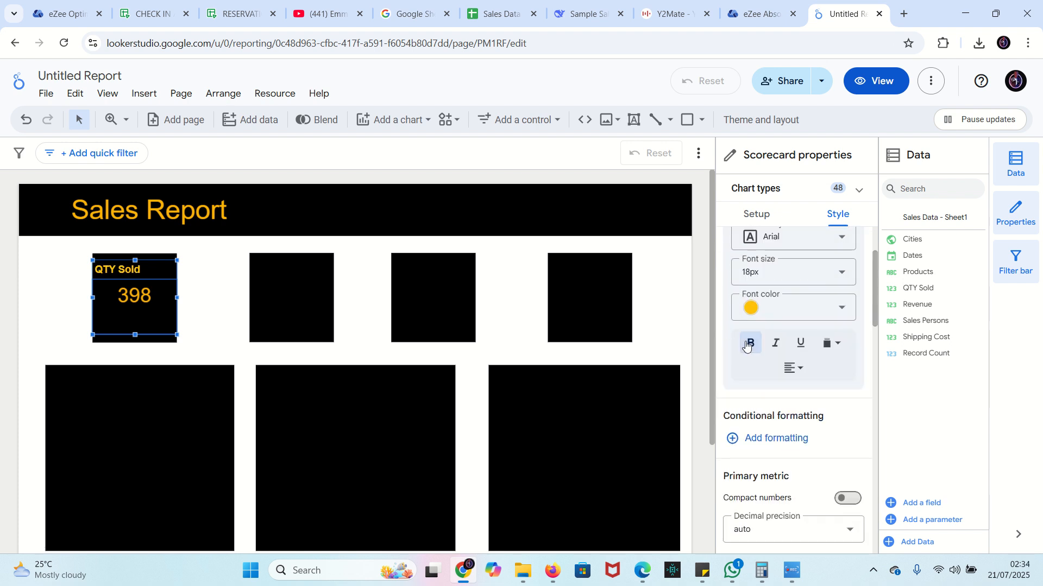
pyautogui.moveTo(875, 303); pyautogui.dragTo(875, 267)
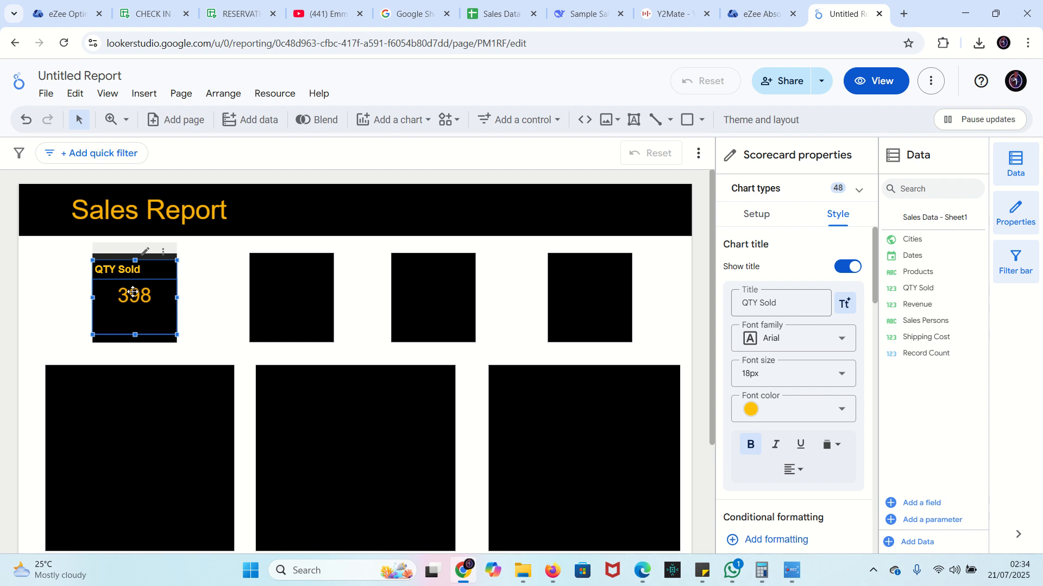
# Duplicate the QTY Sold scorecard onto the second black card and set the copy's primary metric to Revenue
pyautogui.scroll(-2, 133, 293)
pyautogui.hotkey('ctrl', 'd')
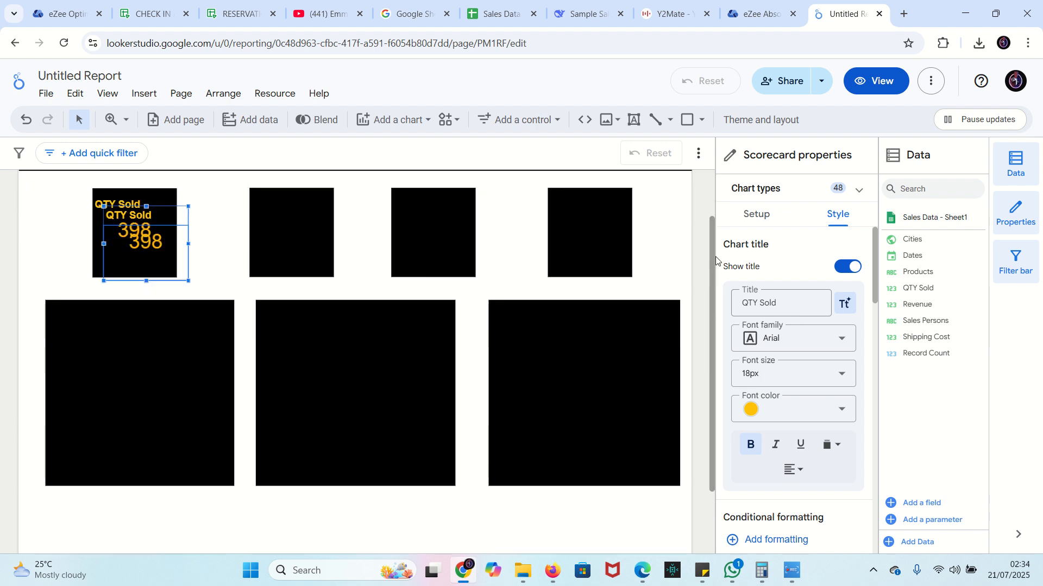
pyautogui.moveTo(716, 257); pyautogui.dragTo(714, 236)
pyautogui.moveTo(153, 281); pyautogui.dragTo(288, 268)
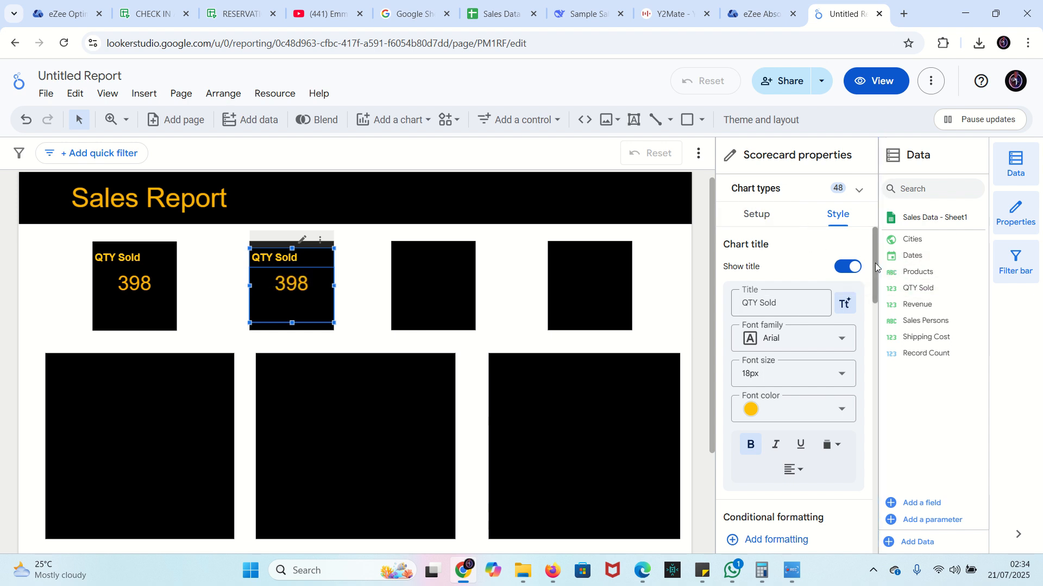
pyautogui.moveTo(874, 263); pyautogui.dragTo(875, 265)
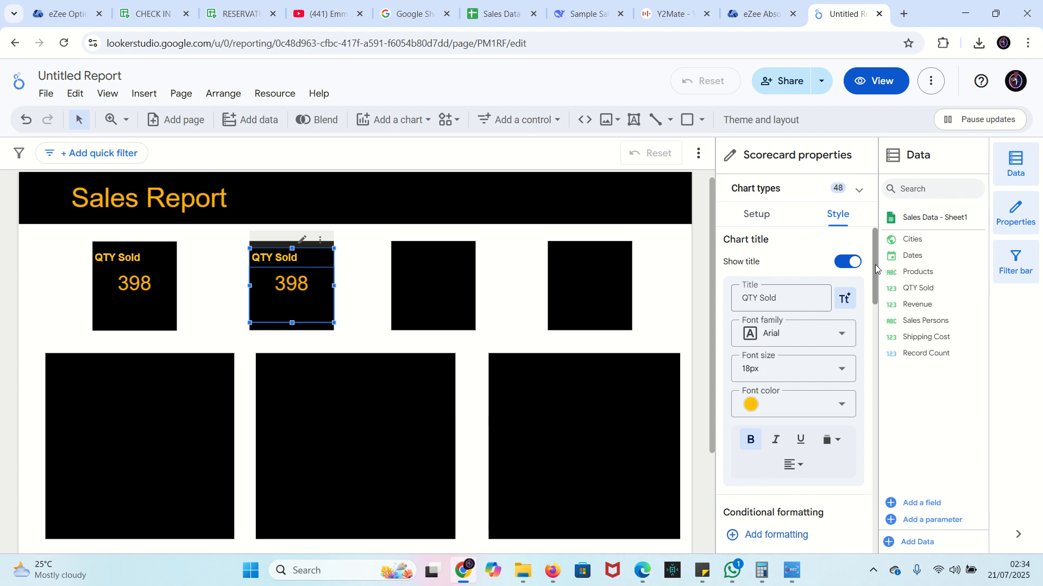
pyautogui.click(757, 220)
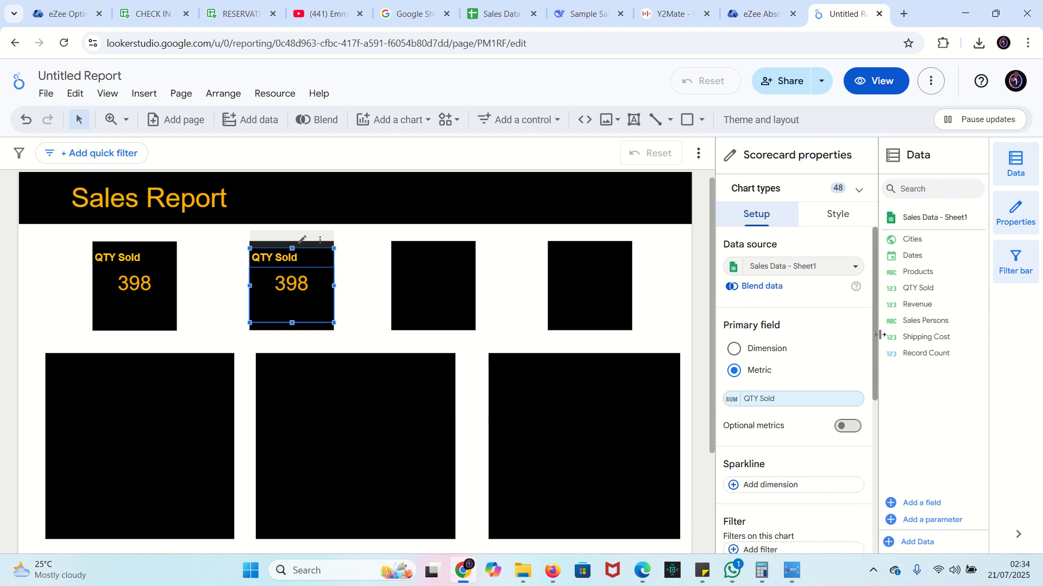
pyautogui.click(761, 402)
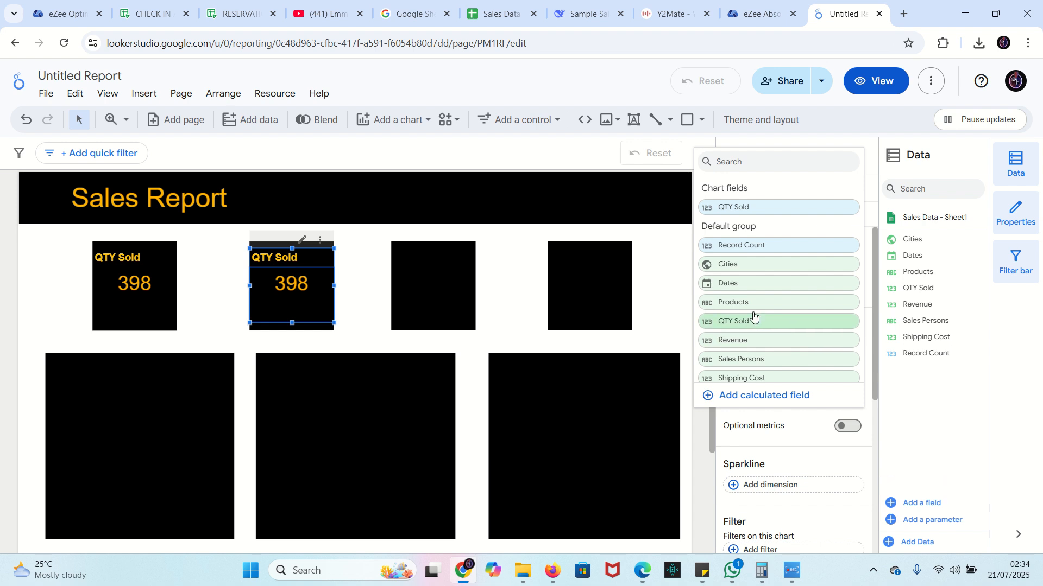
pyautogui.click(745, 341)
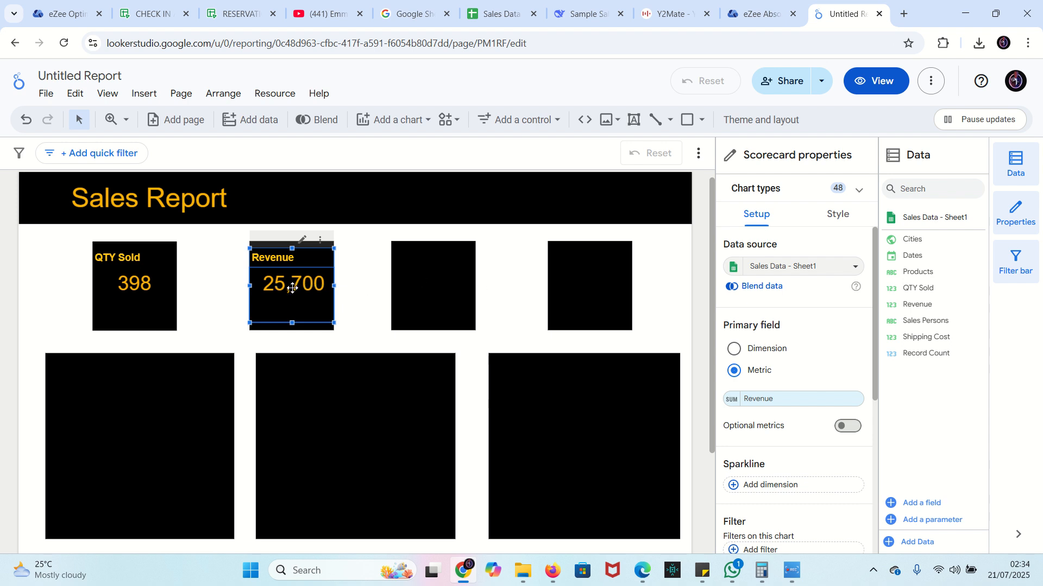
# Duplicate the Revenue scorecard onto the third black card and set the copy's primary metric to Shipping Cost
pyautogui.hotkey('ctrl', 'd')
pyautogui.scroll(-2, 293, 288)
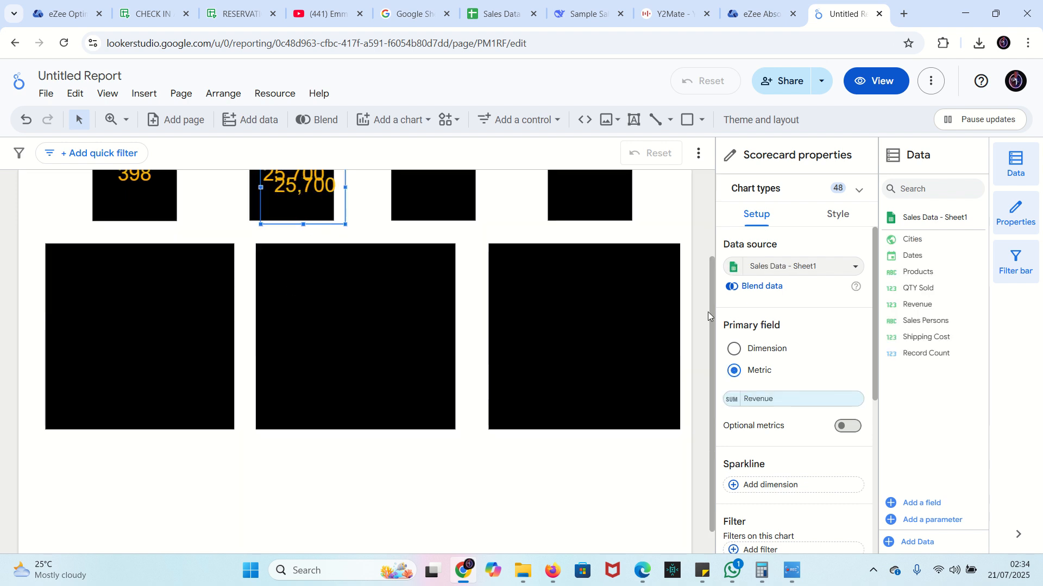
pyautogui.moveTo(713, 315); pyautogui.dragTo(713, 232)
pyautogui.click(360, 270)
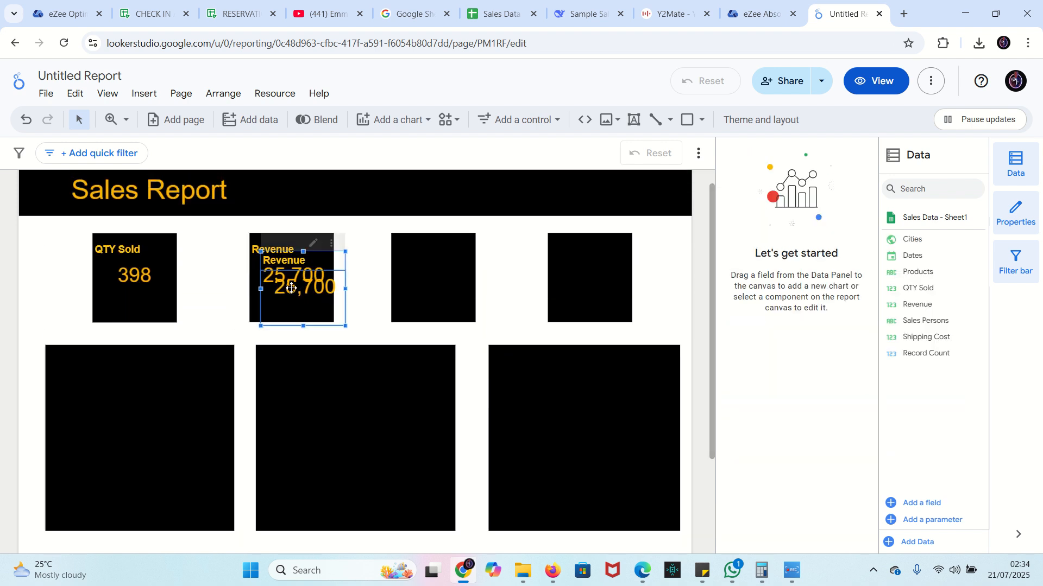
pyautogui.moveTo(291, 274); pyautogui.dragTo(423, 275)
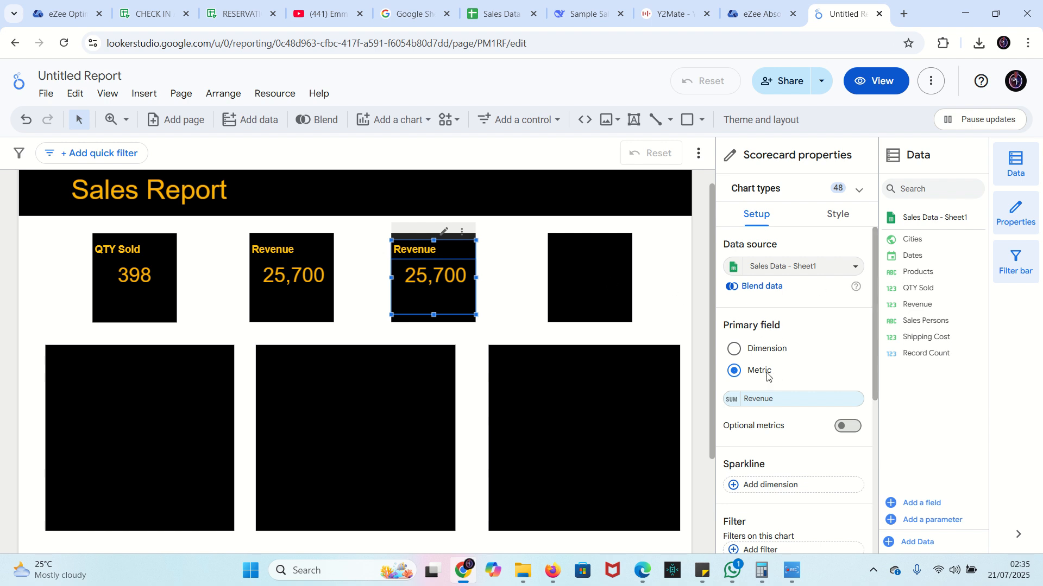
pyautogui.click(786, 401)
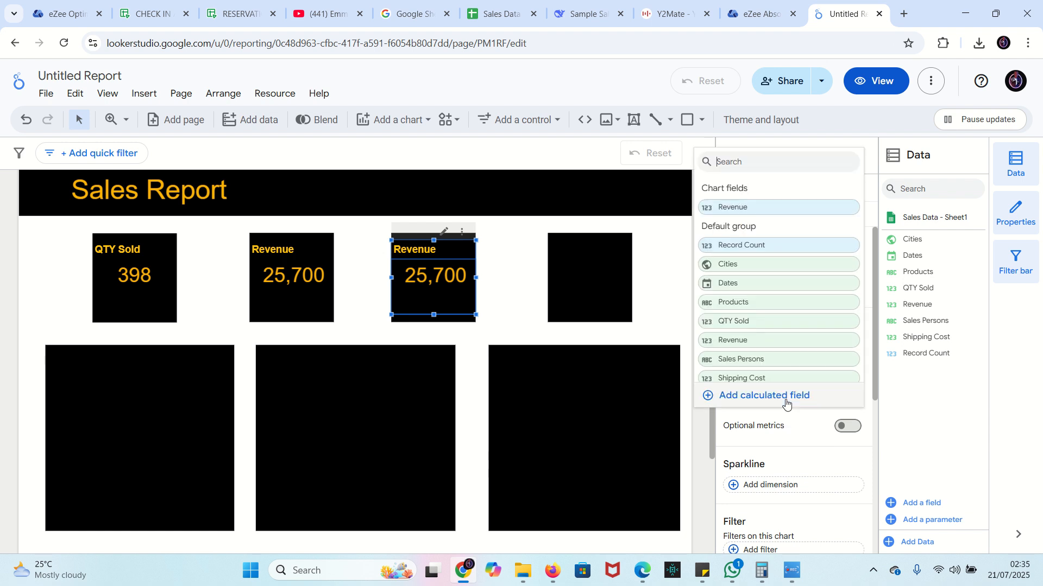
pyautogui.click(746, 379)
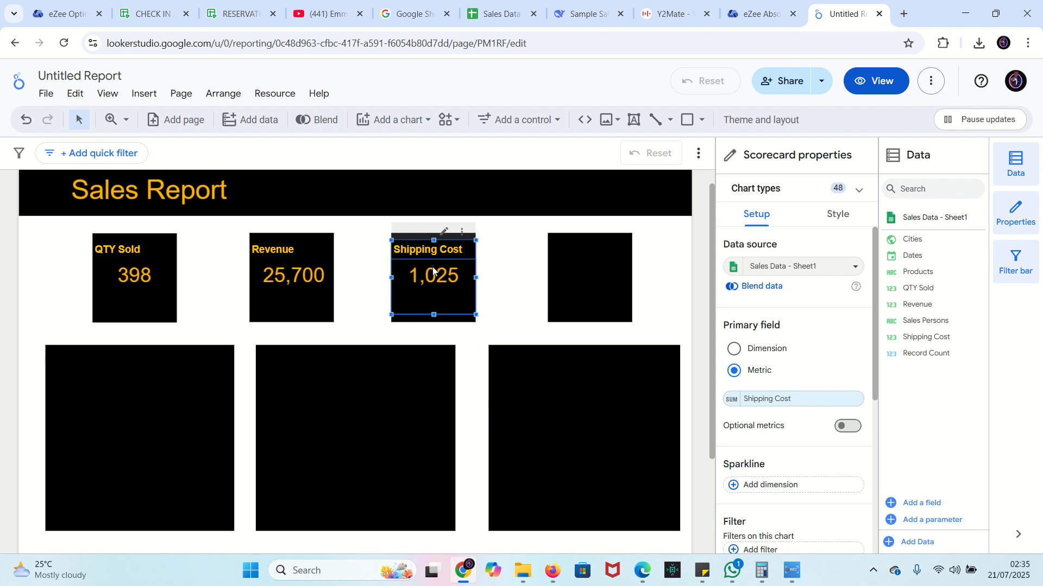
# Place a copy of the Shipping Cost scorecard on the fourth black card and set its primary metric to Products
pyautogui.hotkey('ctrl', 'v')
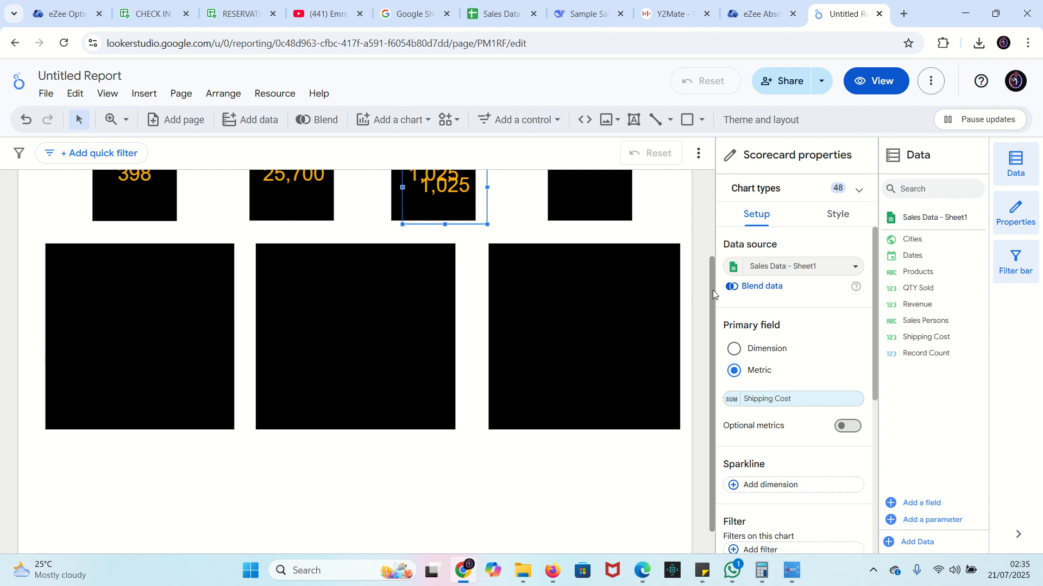
pyautogui.moveTo(712, 290); pyautogui.dragTo(710, 234)
pyautogui.moveTo(444, 259); pyautogui.dragTo(589, 260)
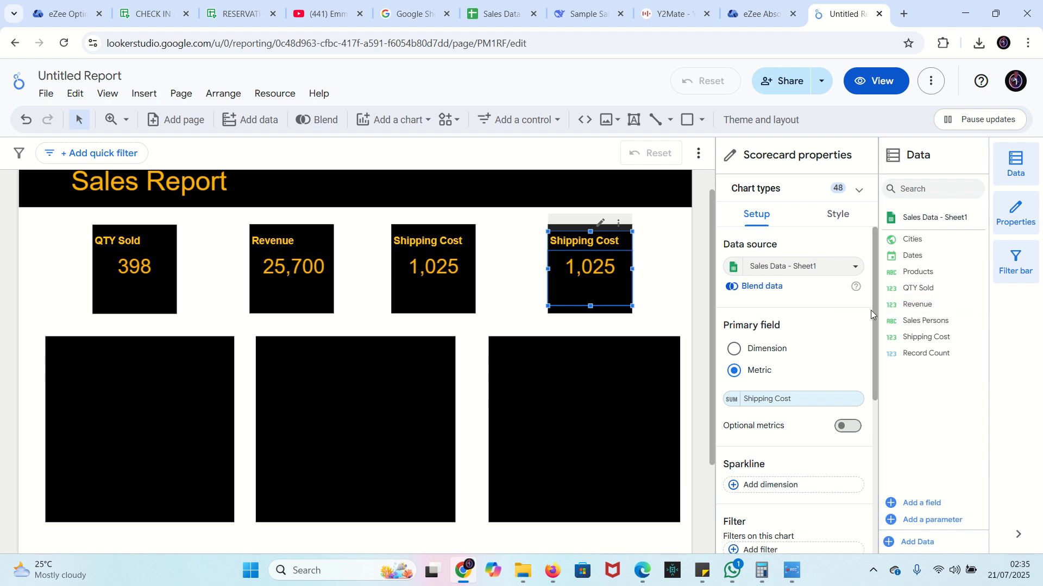
pyautogui.moveTo(871, 311); pyautogui.dragTo(874, 341)
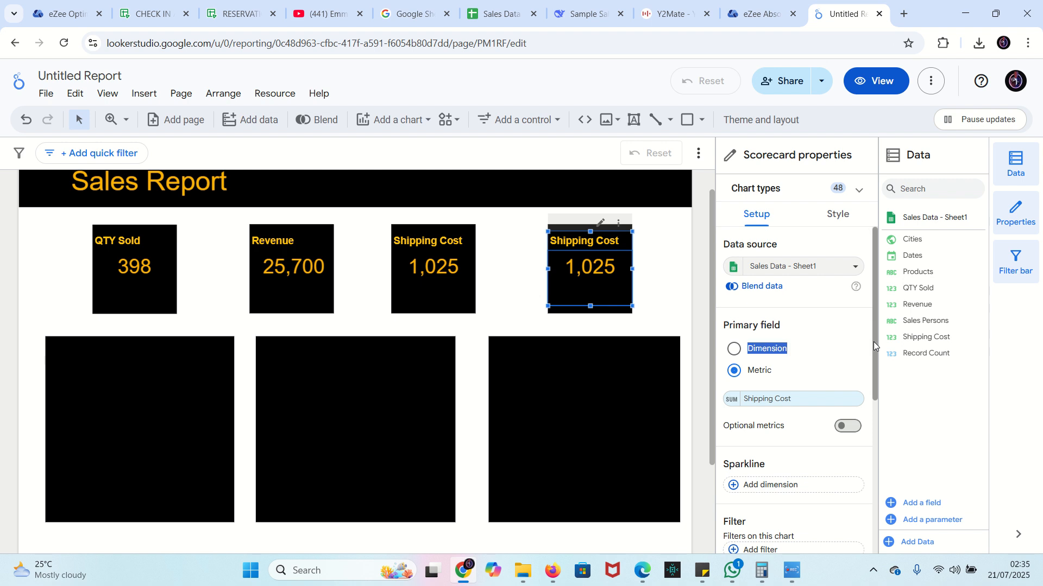
pyautogui.click(780, 402)
pyautogui.click(766, 303)
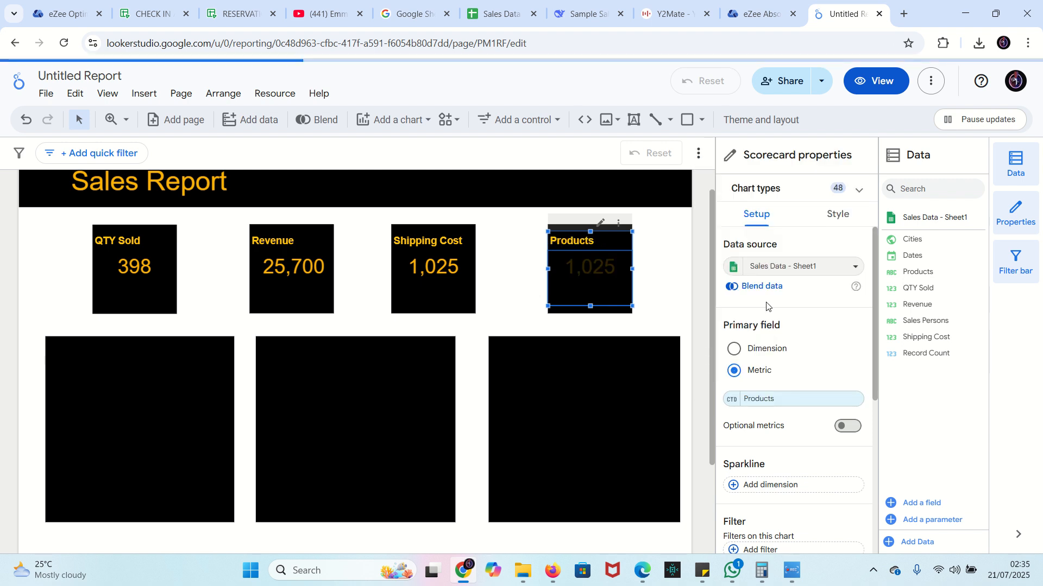
pyautogui.click(485, 279)
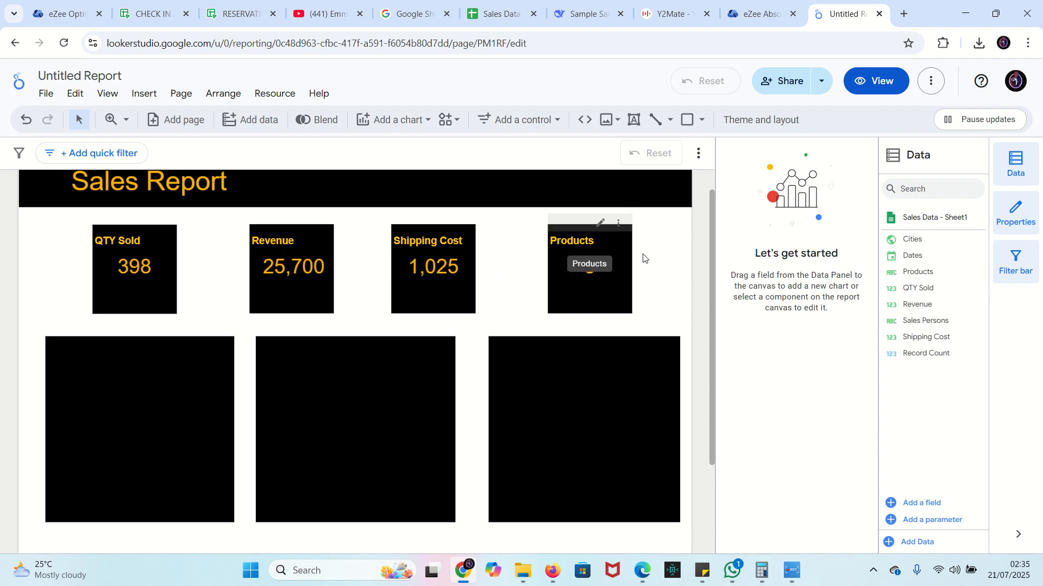
pyautogui.moveTo(712, 269)
pyautogui.mouseDown()
pyautogui.moveTo(715, 204)
pyautogui.moveTo(711, 331)
pyautogui.moveTo(711, 222)
pyautogui.moveTo(706, 282)
pyautogui.mouseUp()
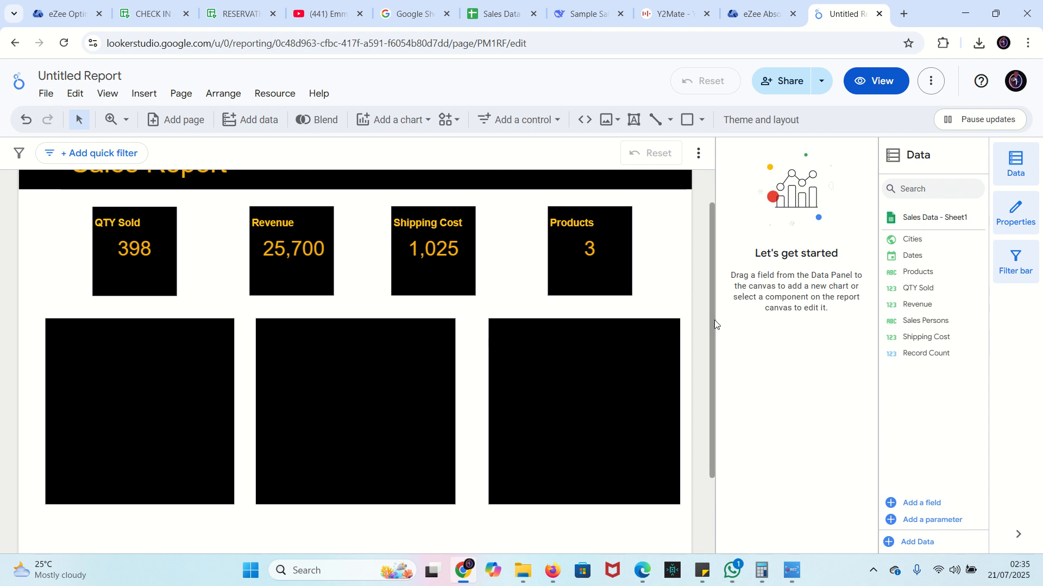
pyautogui.moveTo(714, 320); pyautogui.dragTo(711, 330)
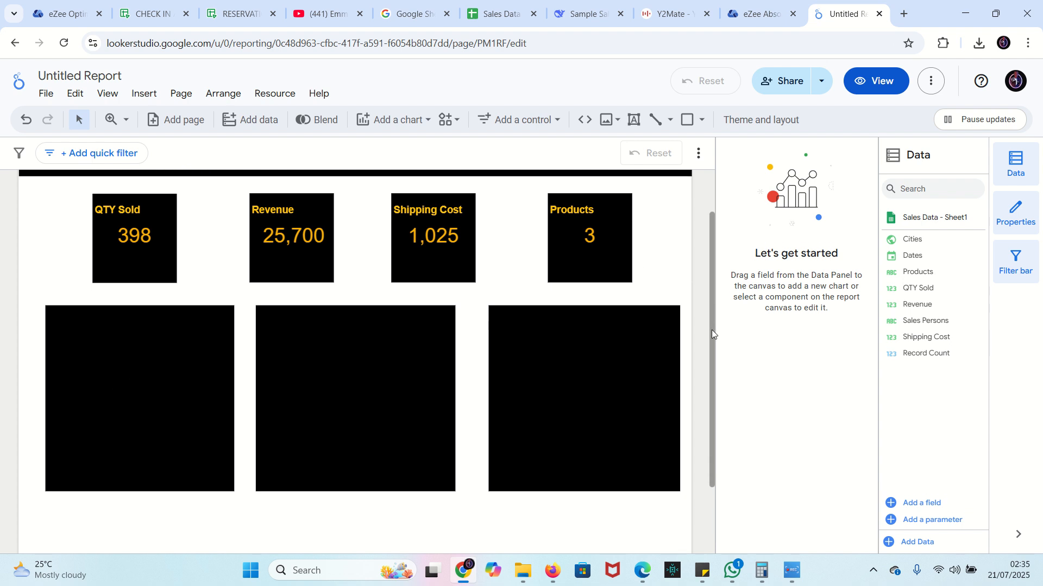